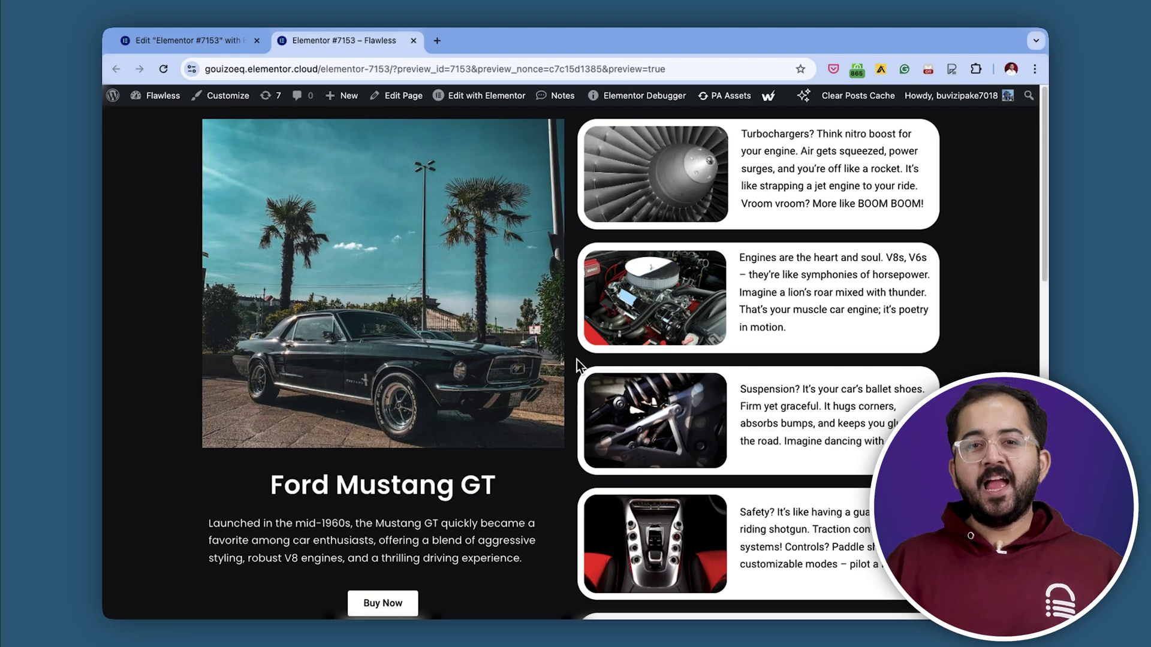
Add a container with two empty 50% columns in the drop zone at the bottom of the page
scroll(576, 360, down, 5)
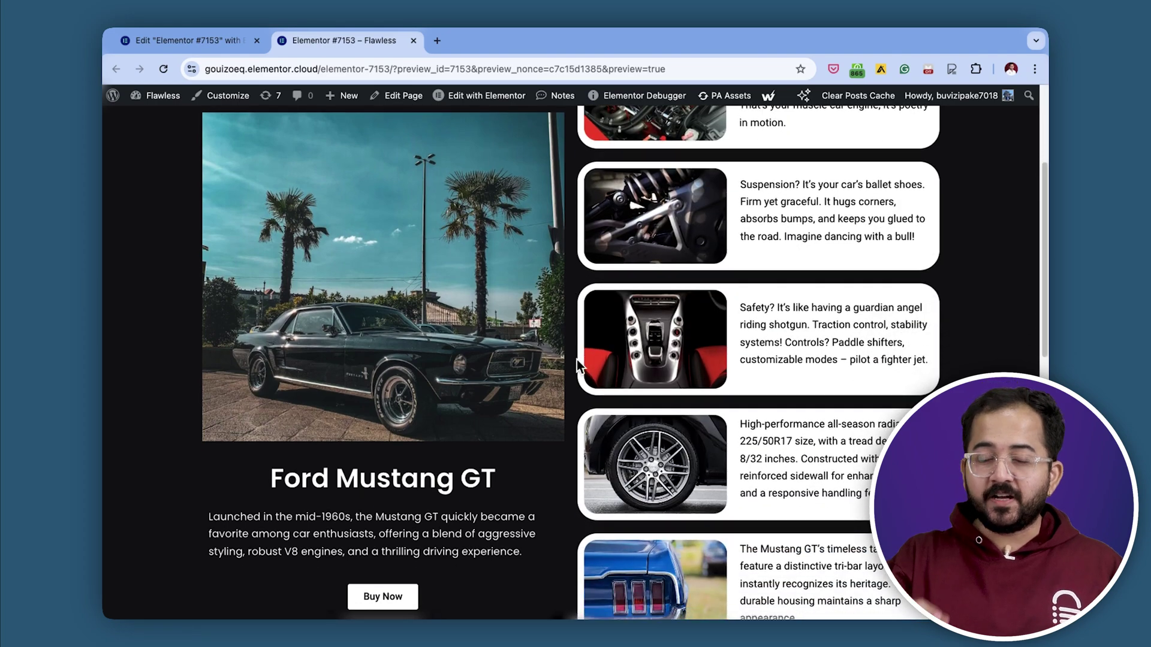
scroll(577, 360, down, 3)
scroll(577, 360, up, 8)
scroll(576, 360, down, 8)
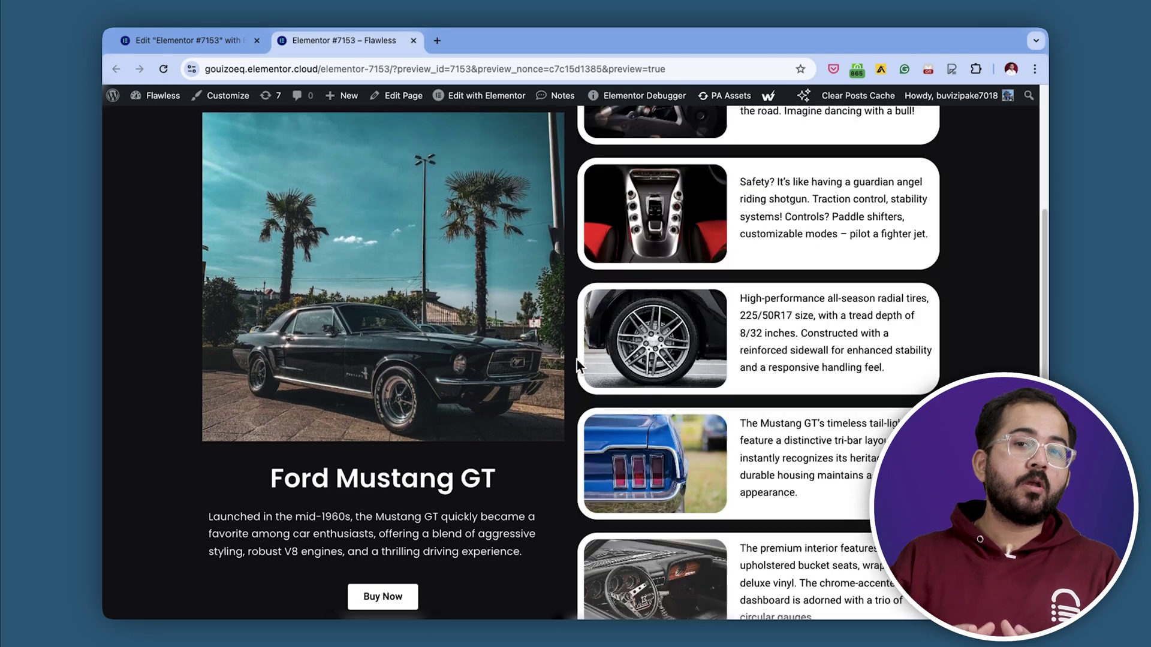
scroll(576, 363, up, 8)
scroll(579, 365, down, 5)
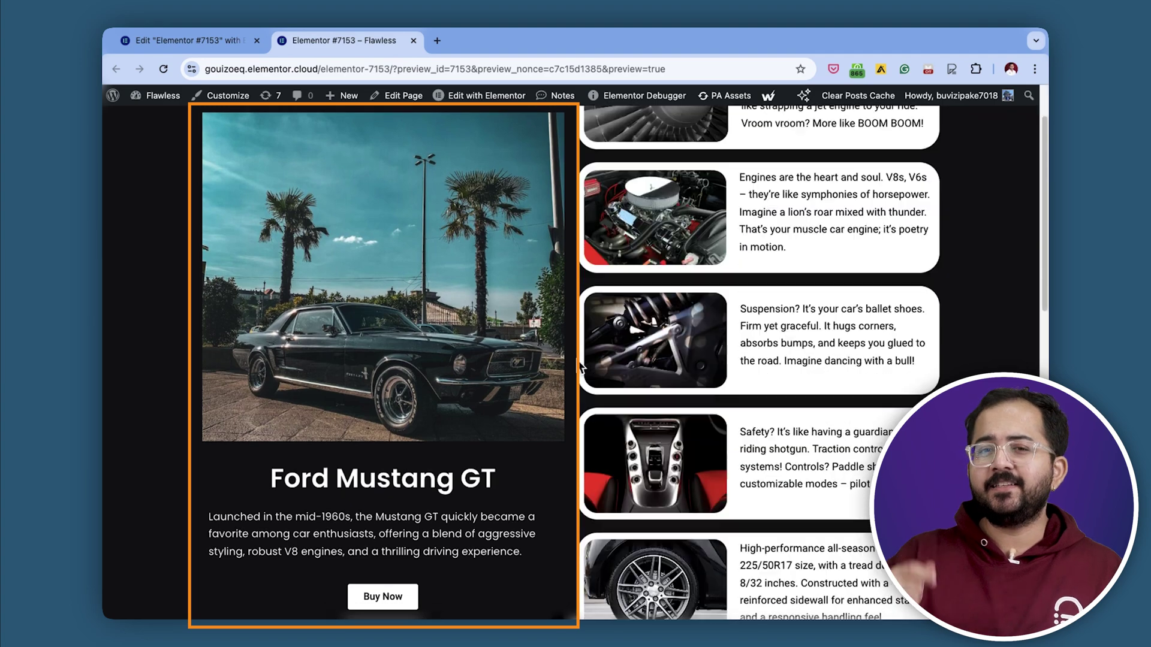
scroll(577, 360, down, 3)
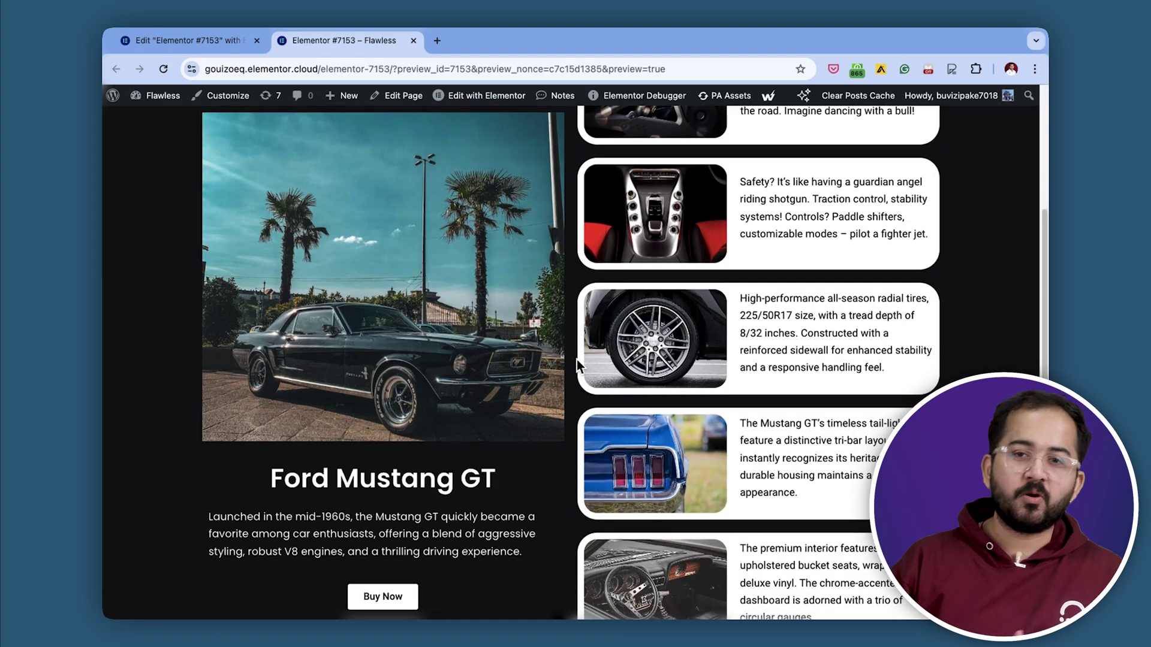
scroll(577, 360, up, 6)
scroll(577, 360, down, 6)
scroll(576, 360, down, 6)
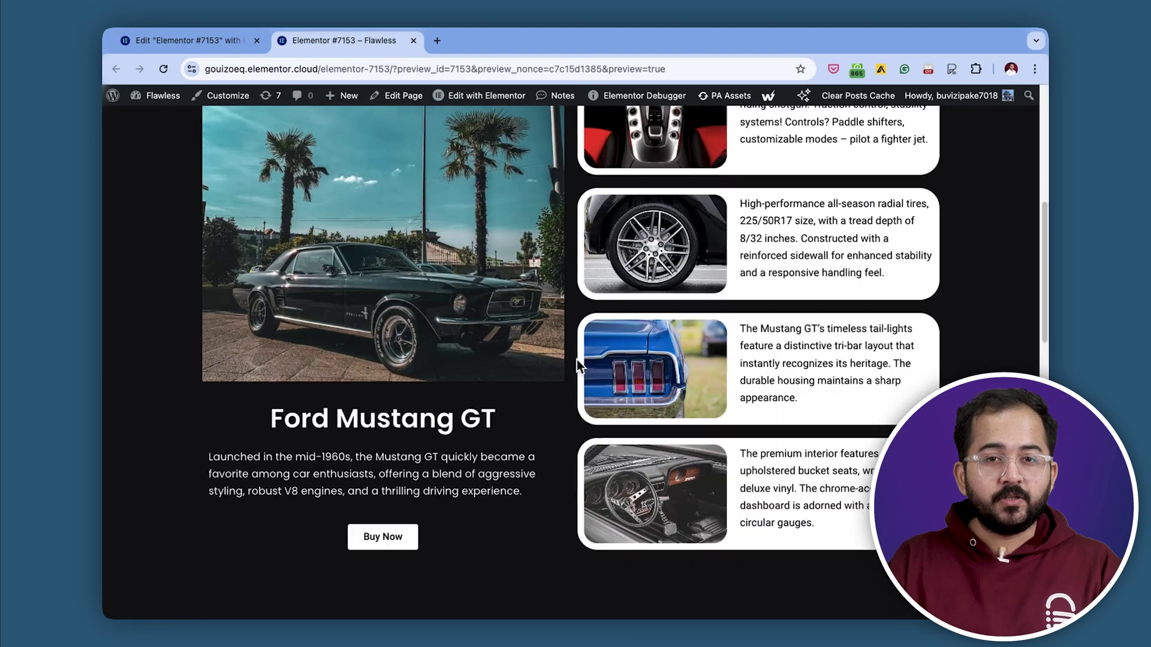
scroll(577, 360, down, 5)
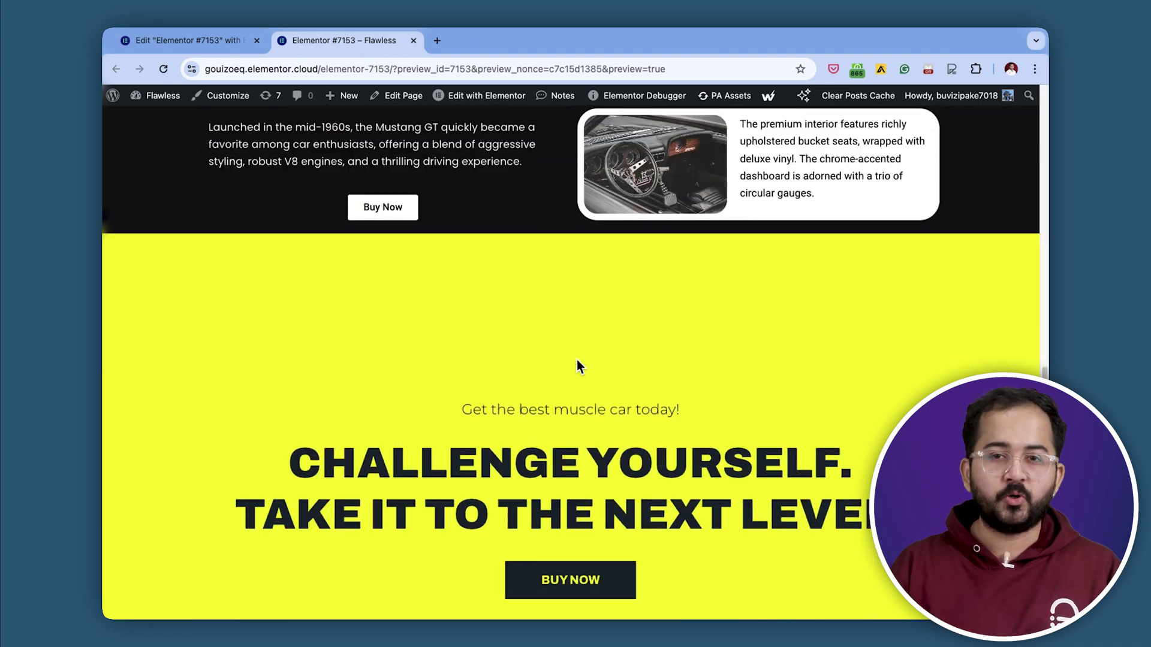
scroll(577, 360, up, 4)
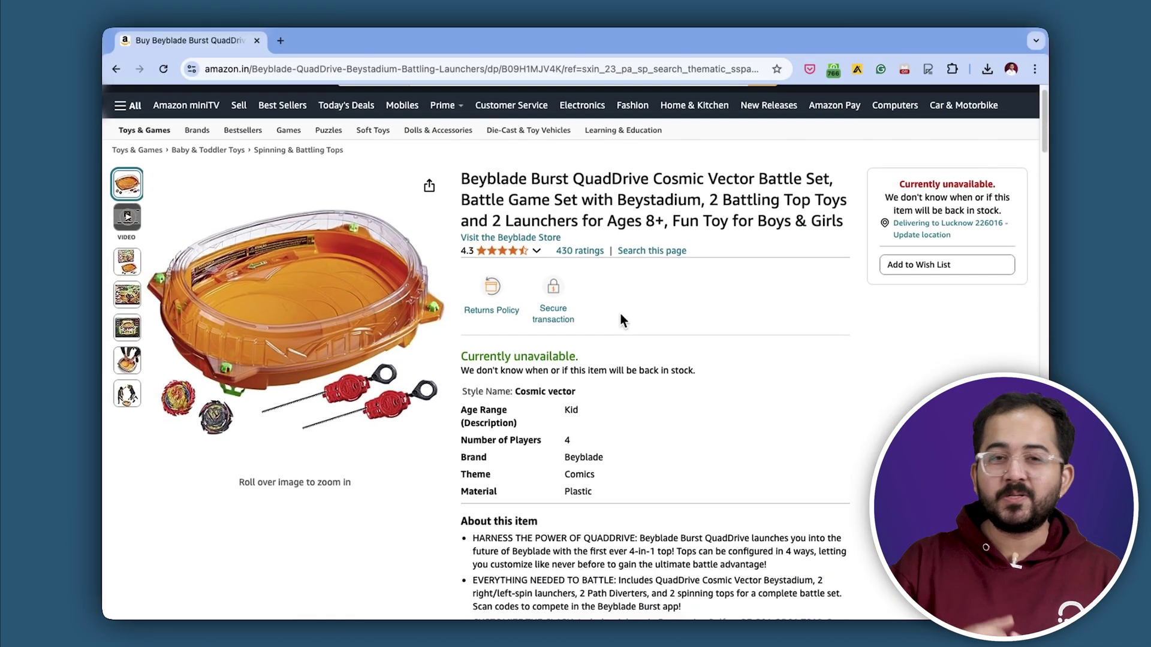
scroll(621, 314, down, 3)
scroll(621, 315, down, 4)
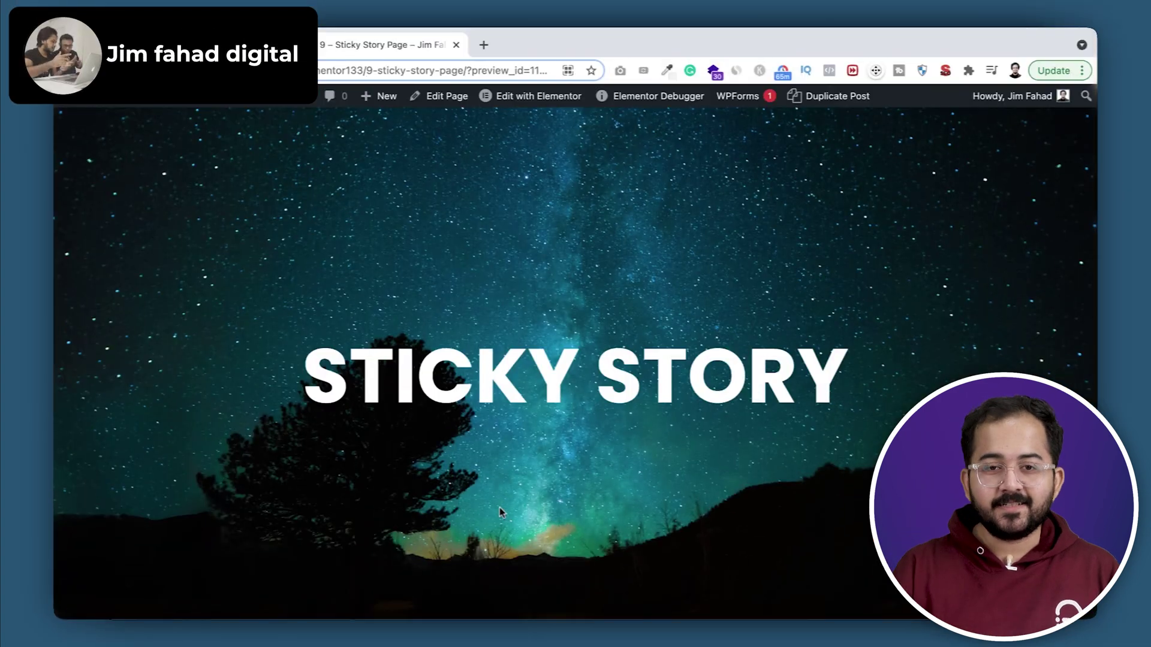
scroll(502, 513, down, 10)
scroll(502, 512, down, 10)
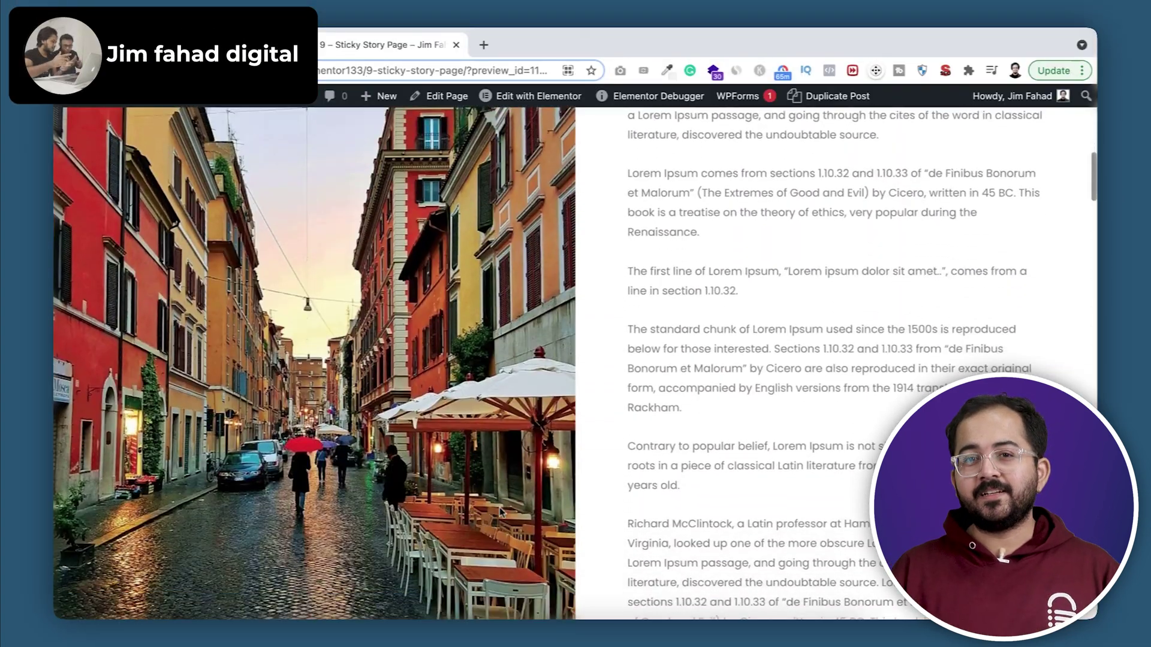
scroll(502, 513, down, 10)
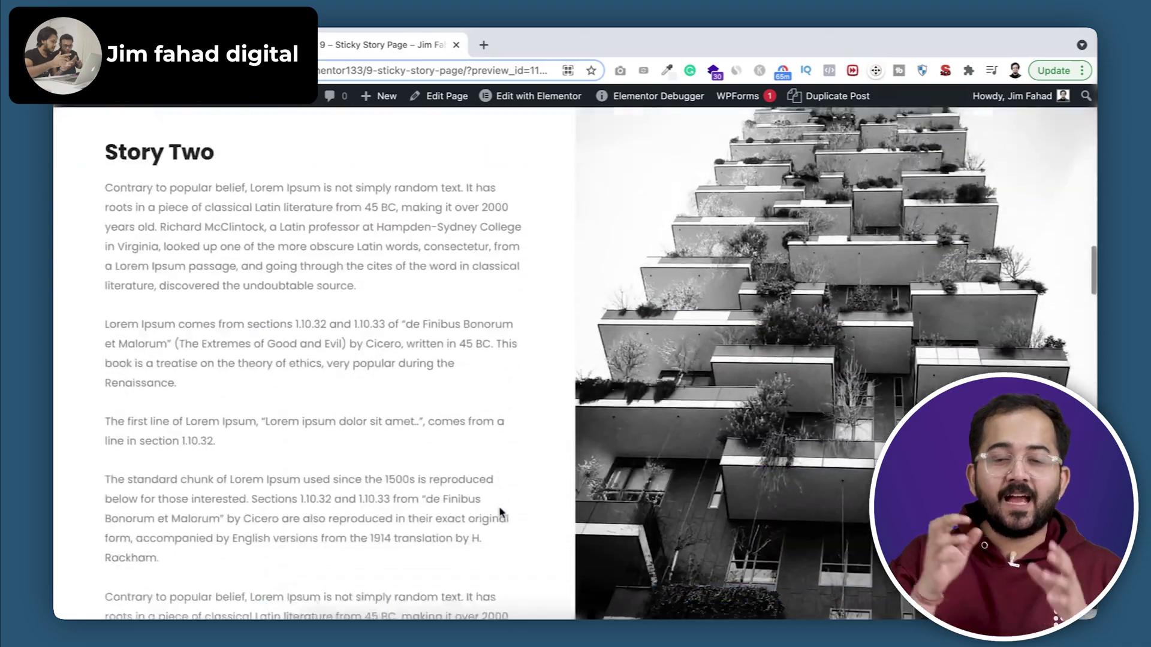
scroll(502, 513, down, 10)
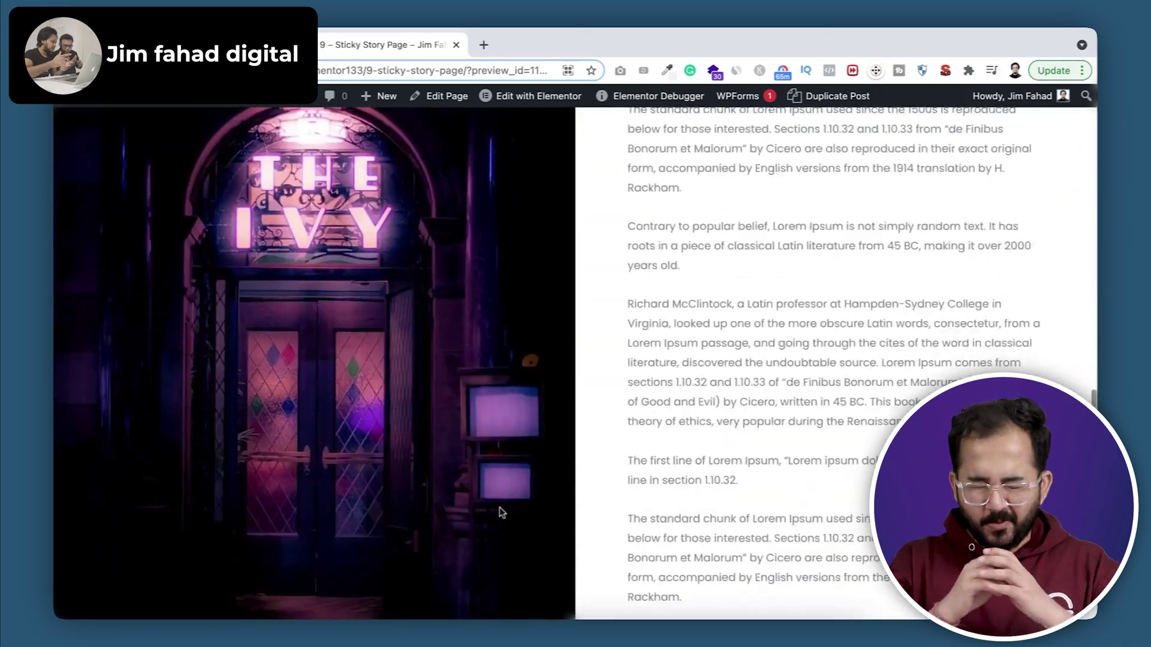
scroll(502, 512, down, 5)
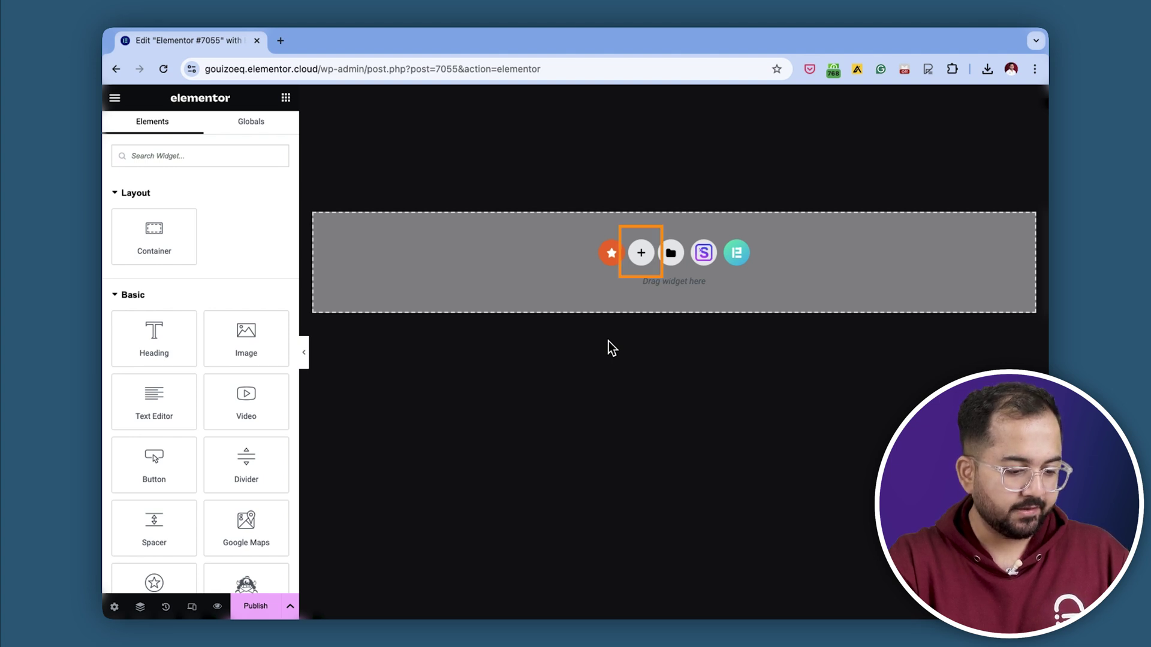
click(644, 260)
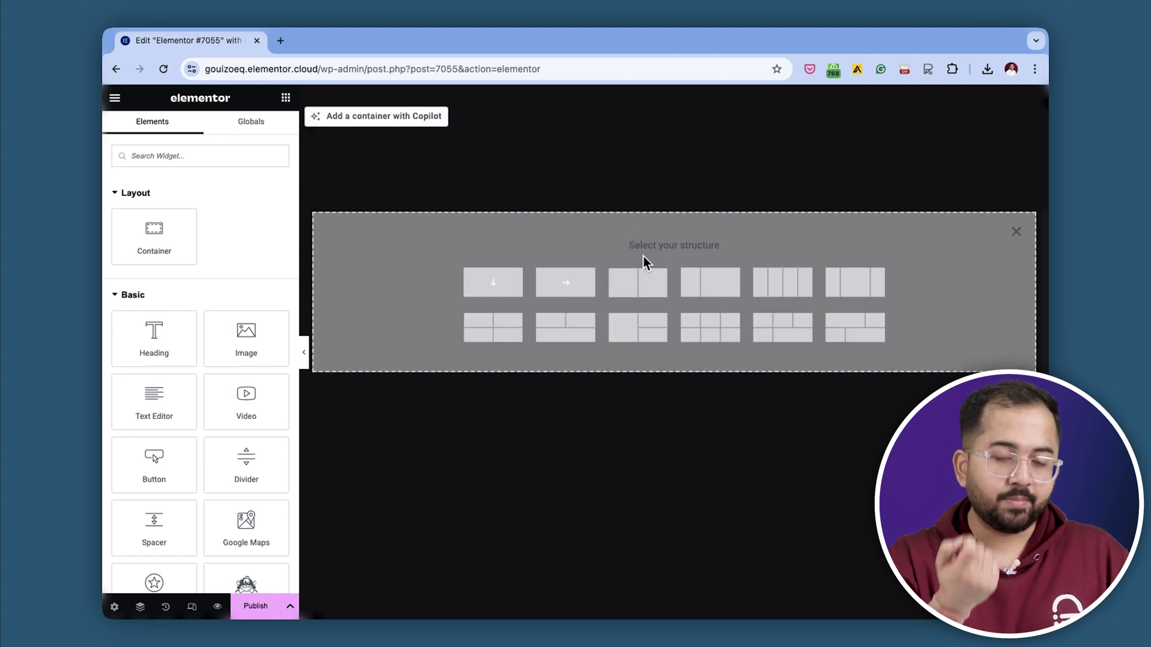
click(646, 292)
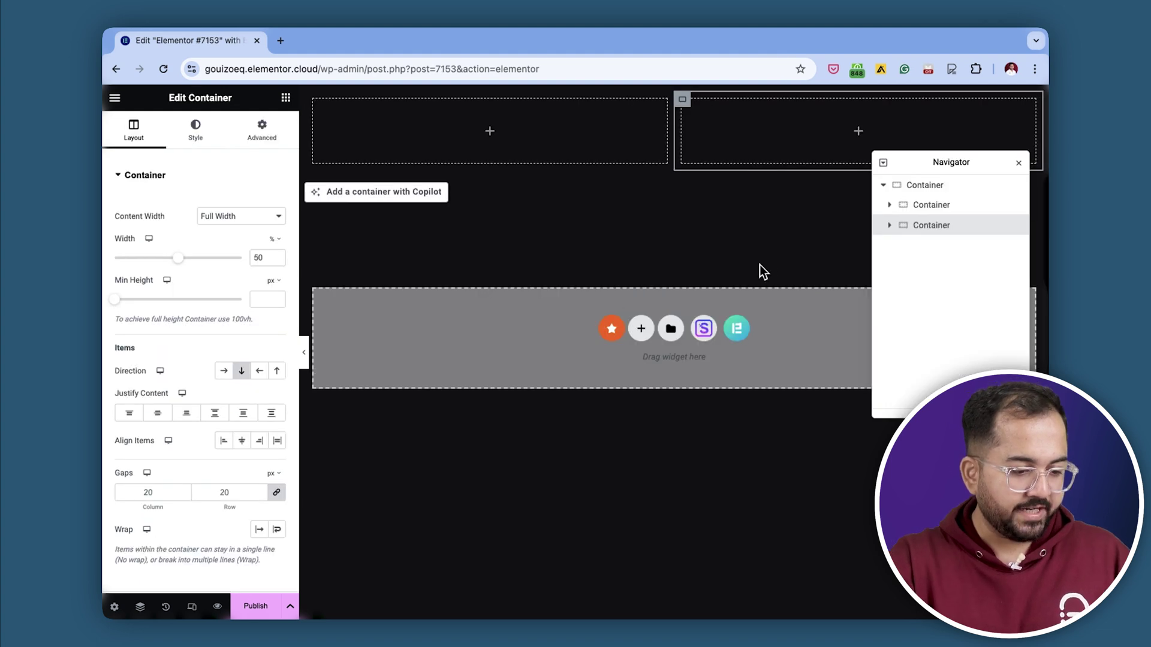
click(1019, 163)
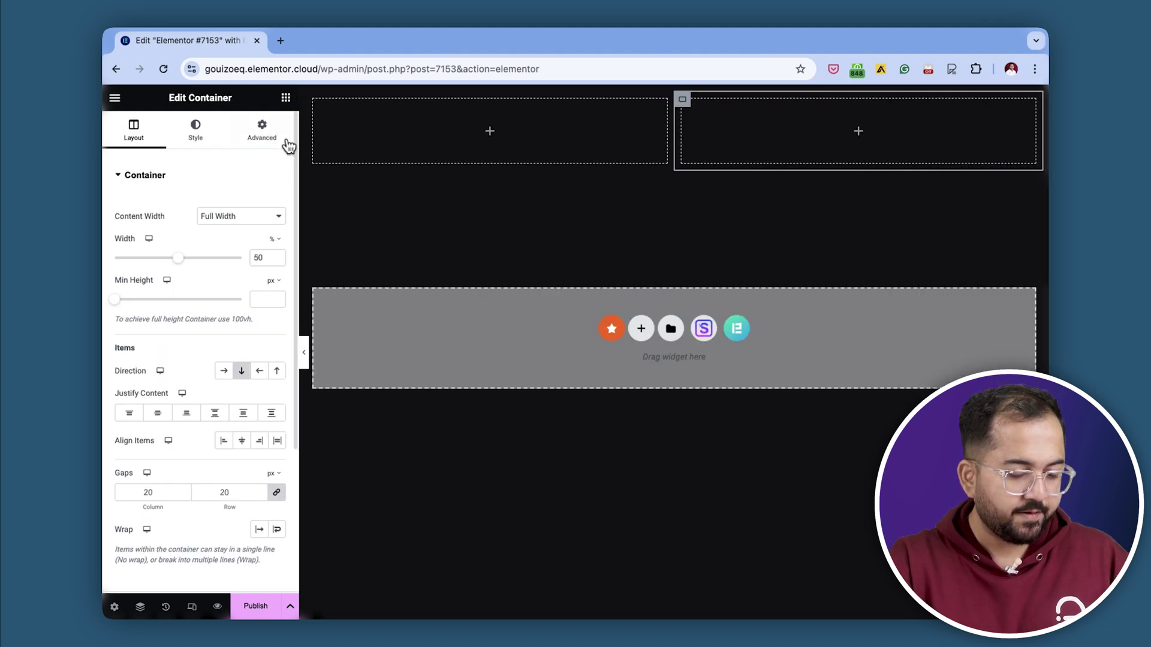
click(287, 99)
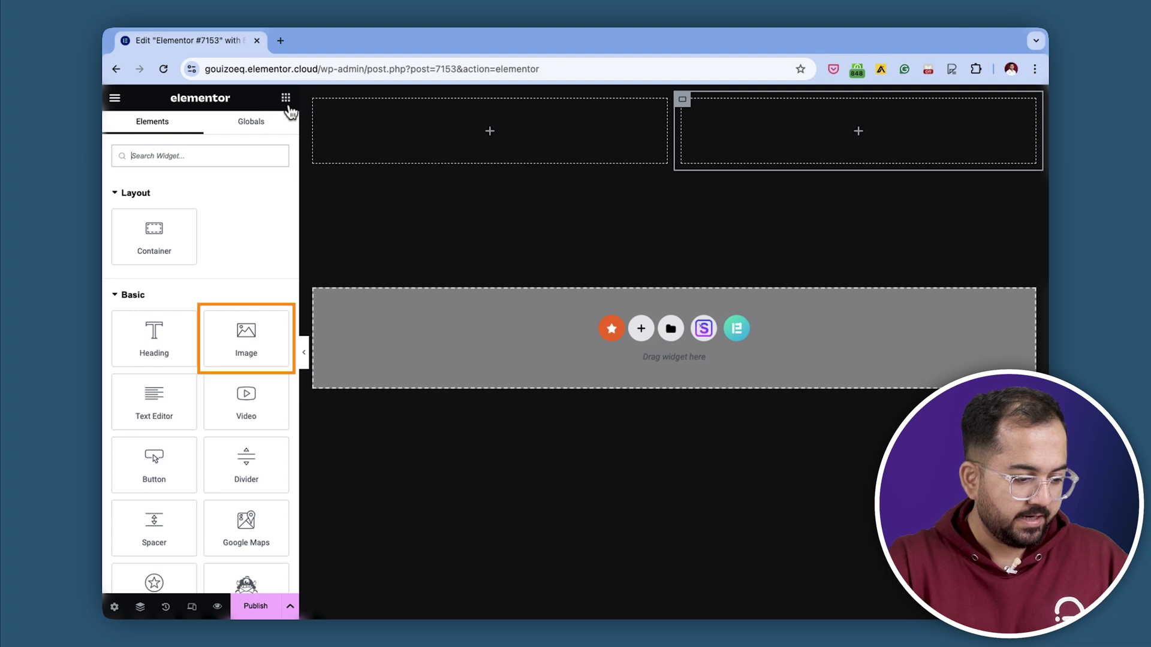
Place an Image widget in the left column showing the black Mustang under palm trees
drag(252, 336, 494, 131)
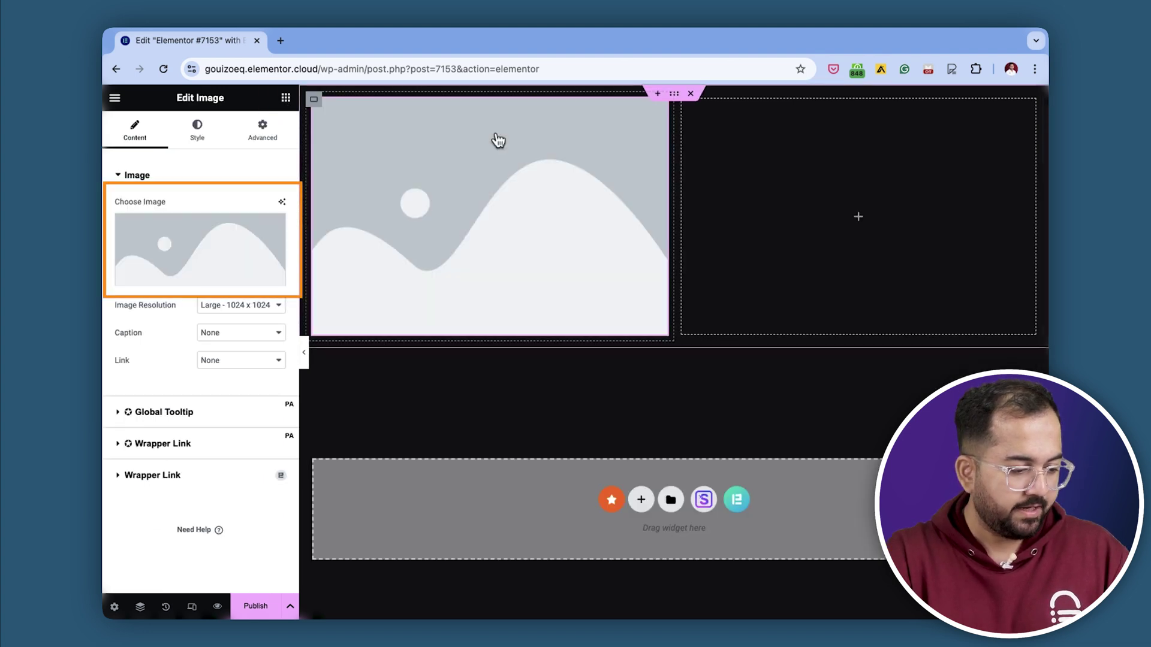
click(200, 248)
click(768, 268)
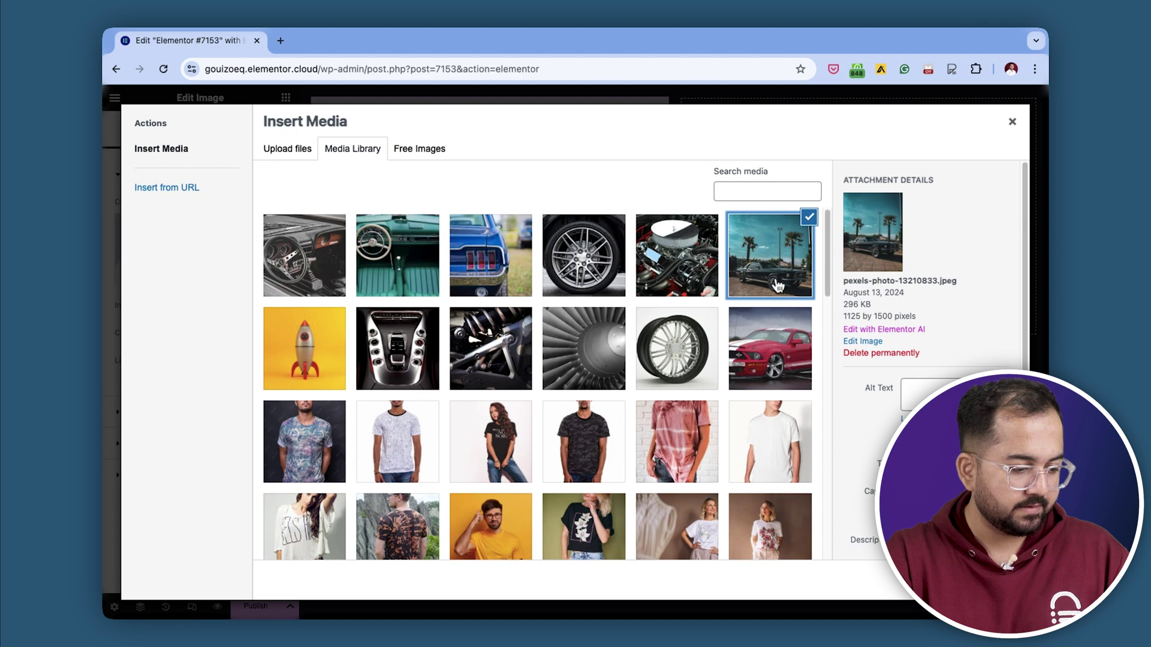
double_click(777, 286)
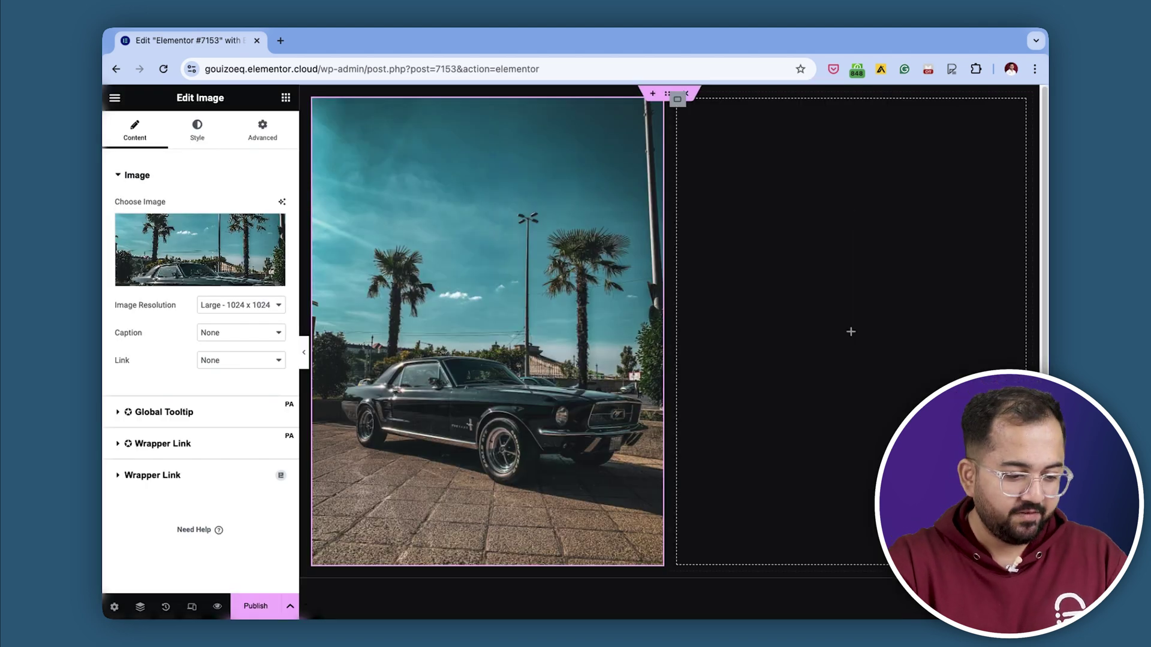
click(285, 98)
Add a heading titled 'Ford Mustang GT' below the Mustang image
scroll(372, 149, down, 3)
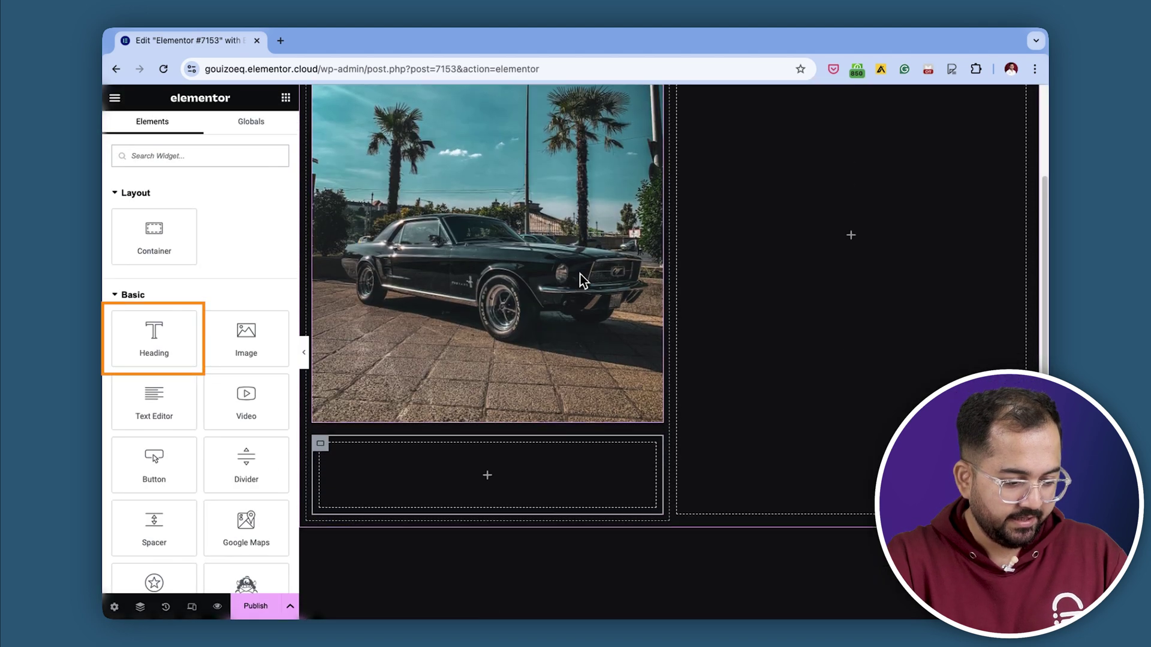
drag(161, 338, 483, 432)
click(230, 225)
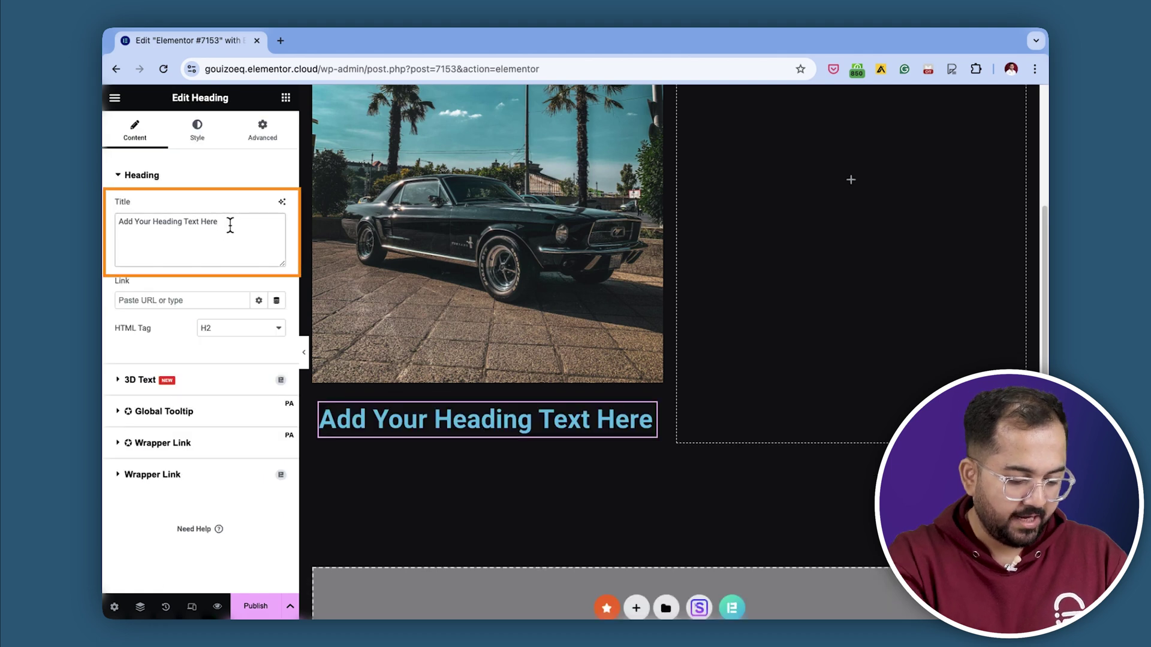
triple_click(230, 225)
text(Ford Mustang GT)
Add a text block with the pasted Mustang description, then drop a new container into the right column
click(285, 97)
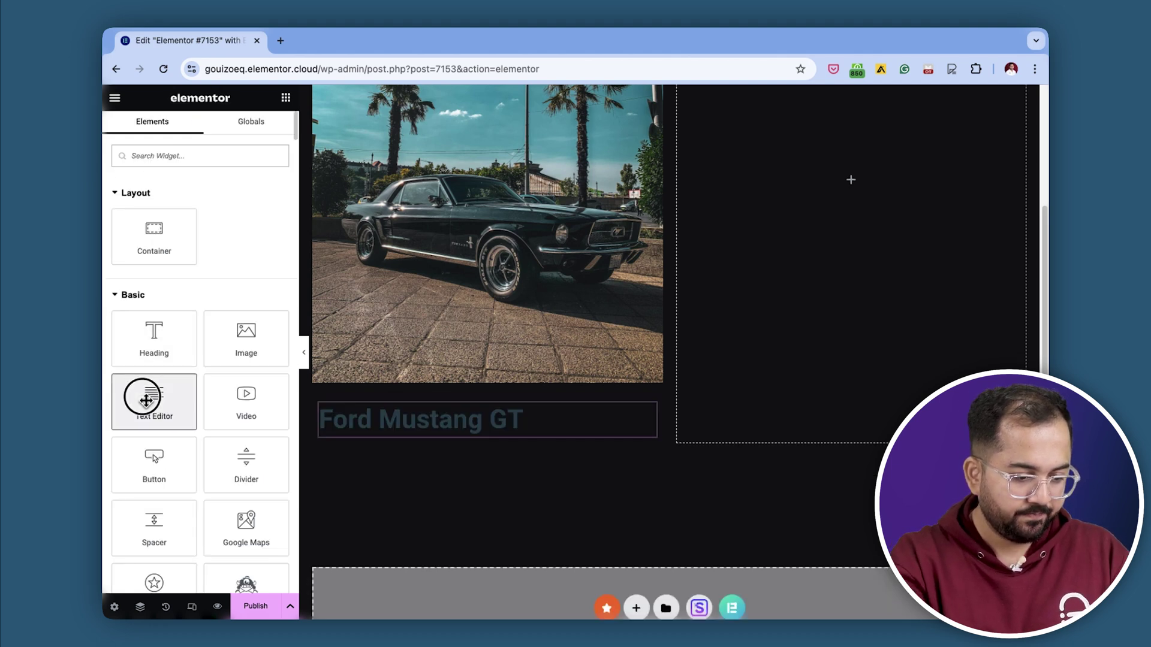
drag(146, 398, 496, 422)
drag(128, 321, 488, 520)
text(Launched in the mid-1960s, the Mustang GT quickly became a favorite among car enthusiasts, offering a blend of aggressive styling, robust V8 engines, and a thrilling driving experience.)
click(286, 99)
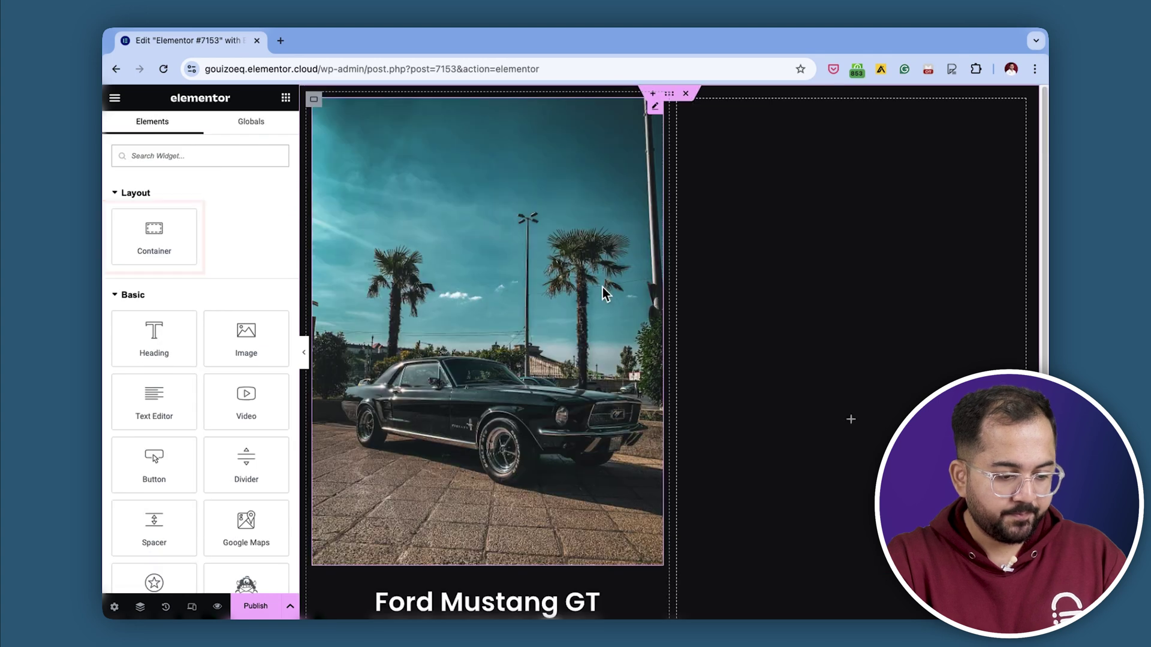
drag(155, 239, 795, 160)
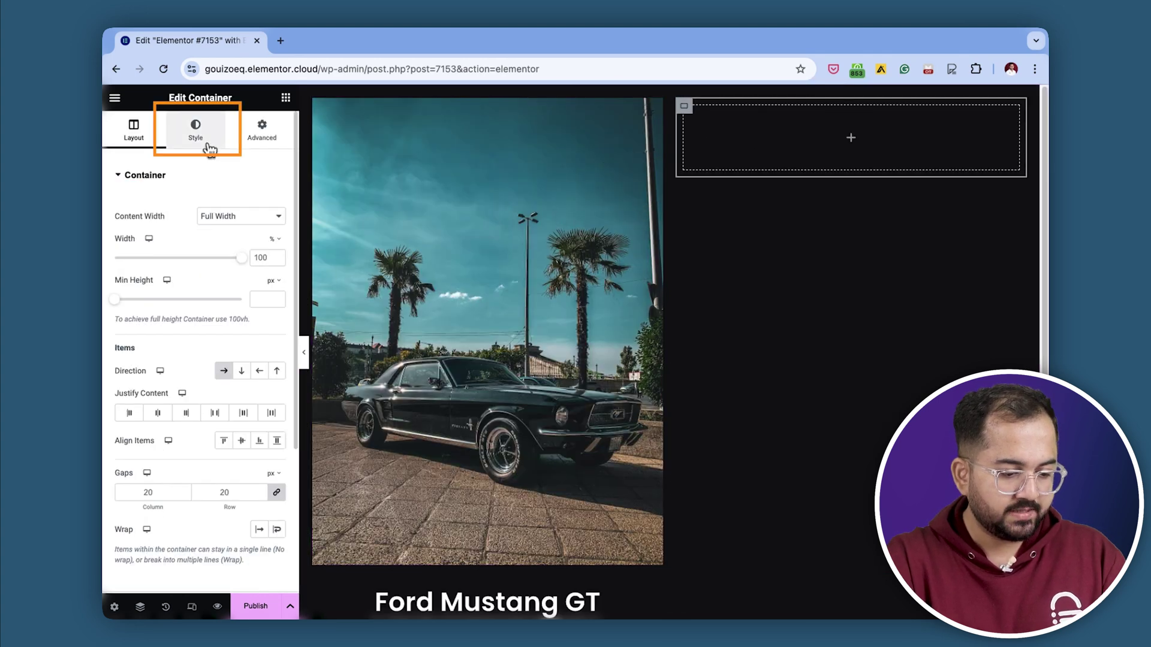
Give the right-column container a classic #FFFFFF background and a 30 px border radius
click(201, 143)
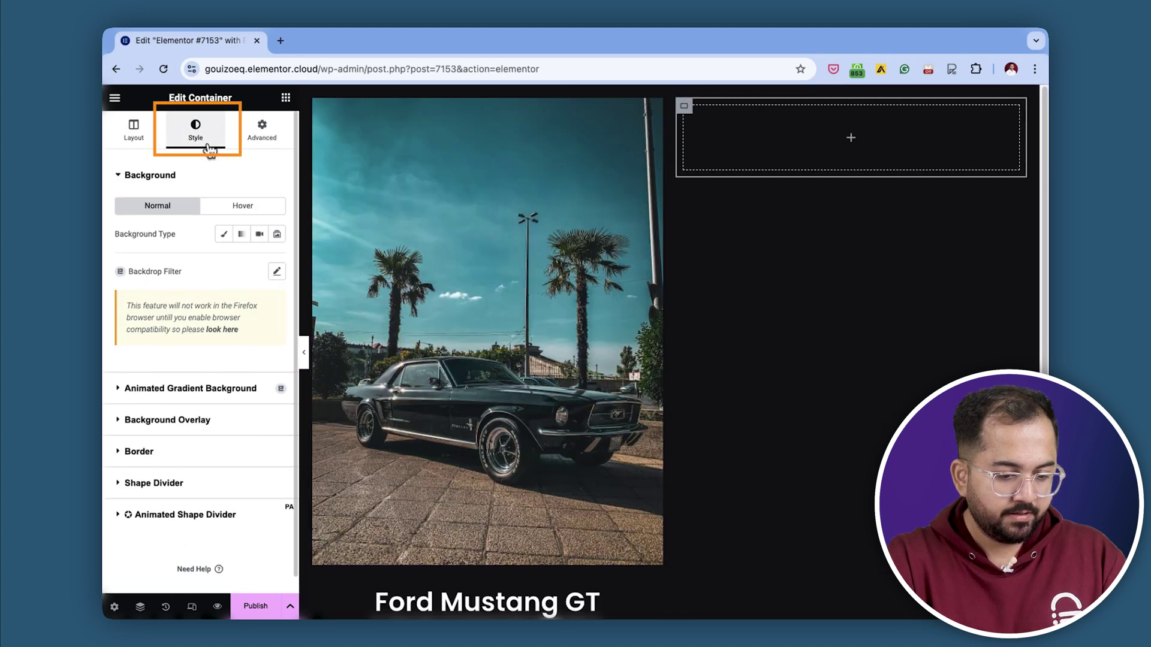
click(224, 234)
click(277, 261)
text(#FFFFFF)
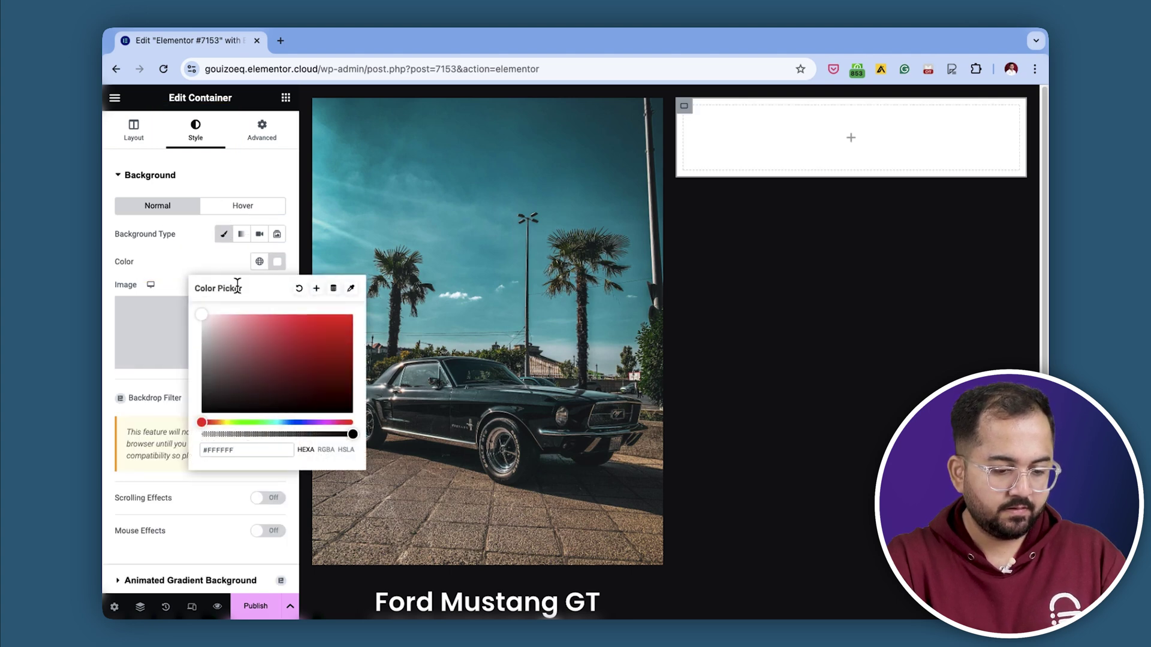
scroll(193, 514, down, 5)
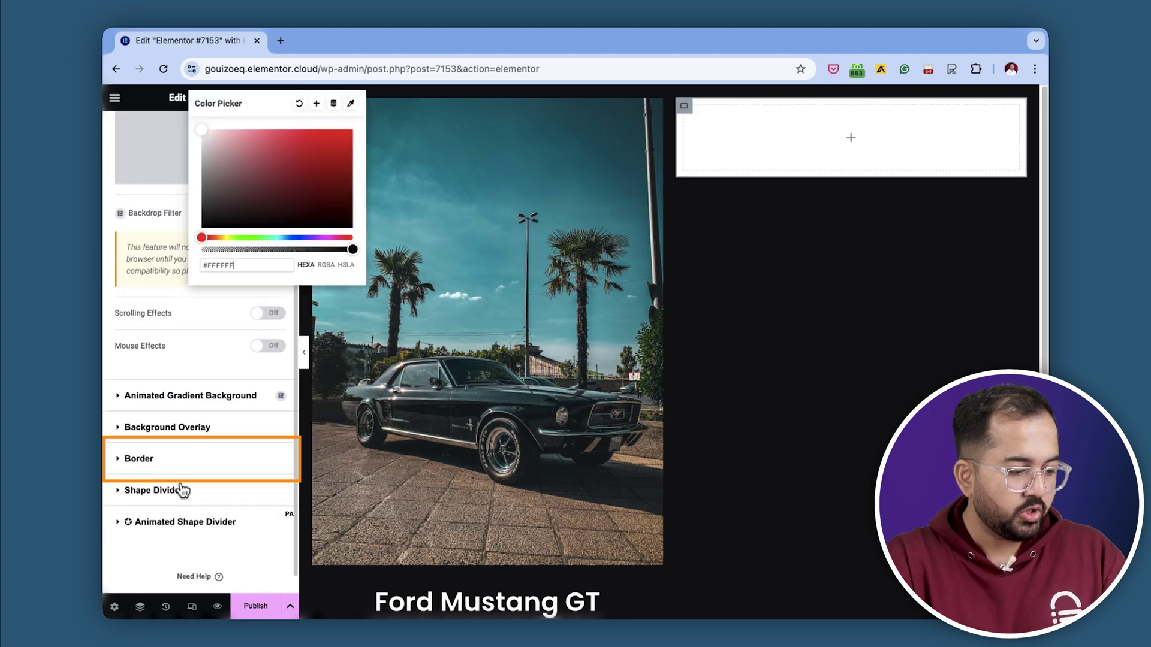
click(175, 451)
click(136, 372)
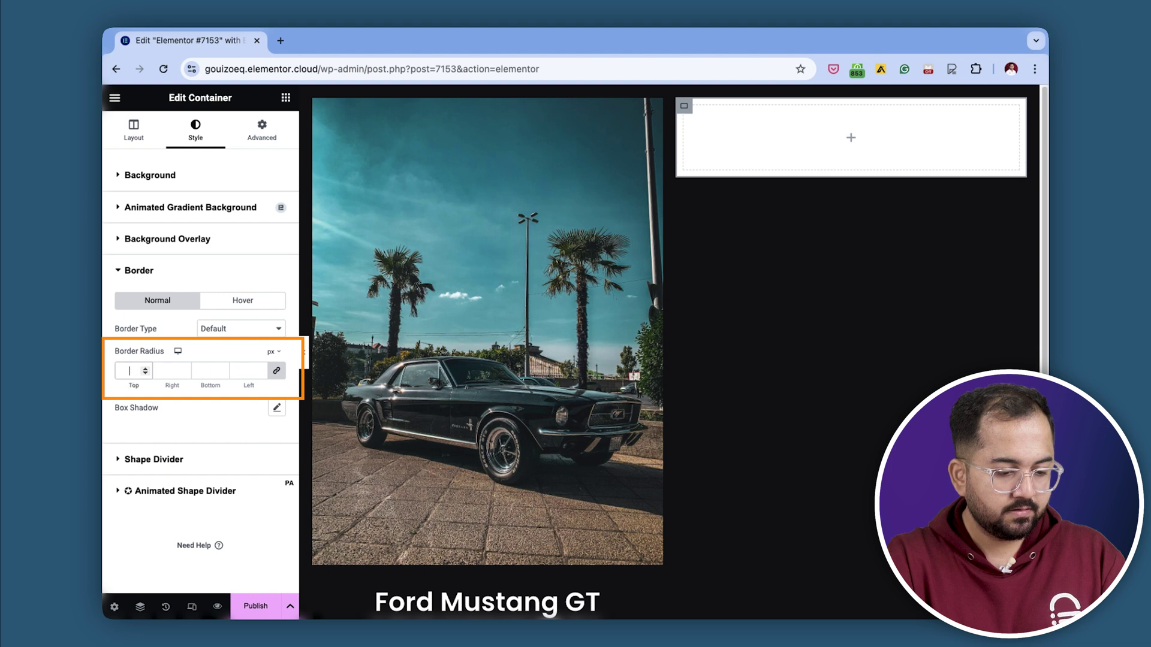
text(30)
click(287, 99)
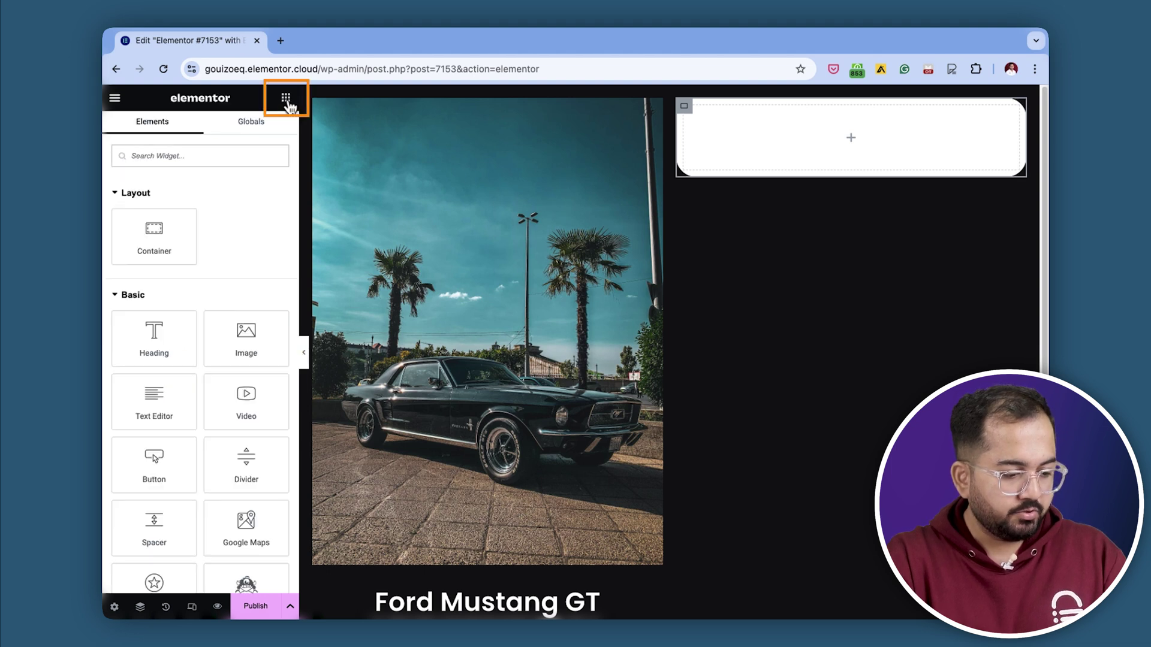
Add an image and a text block with the pasted turbocharger text to the white card, and adjust the text colour
drag(246, 334, 765, 148)
click(286, 99)
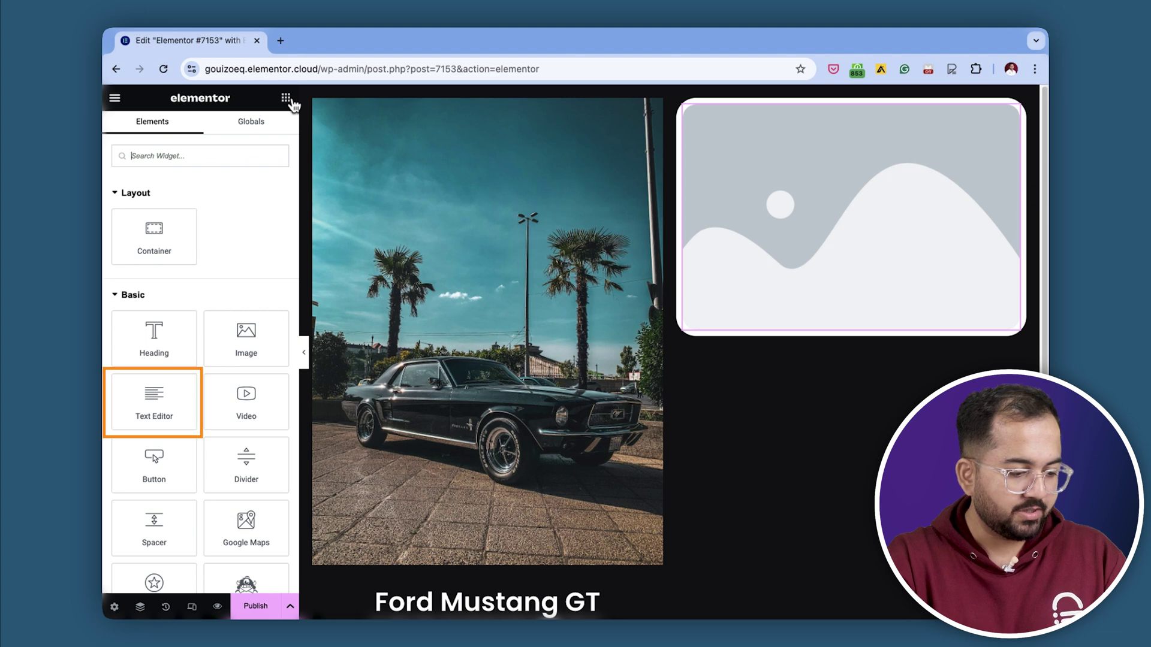
drag(154, 399, 1000, 158)
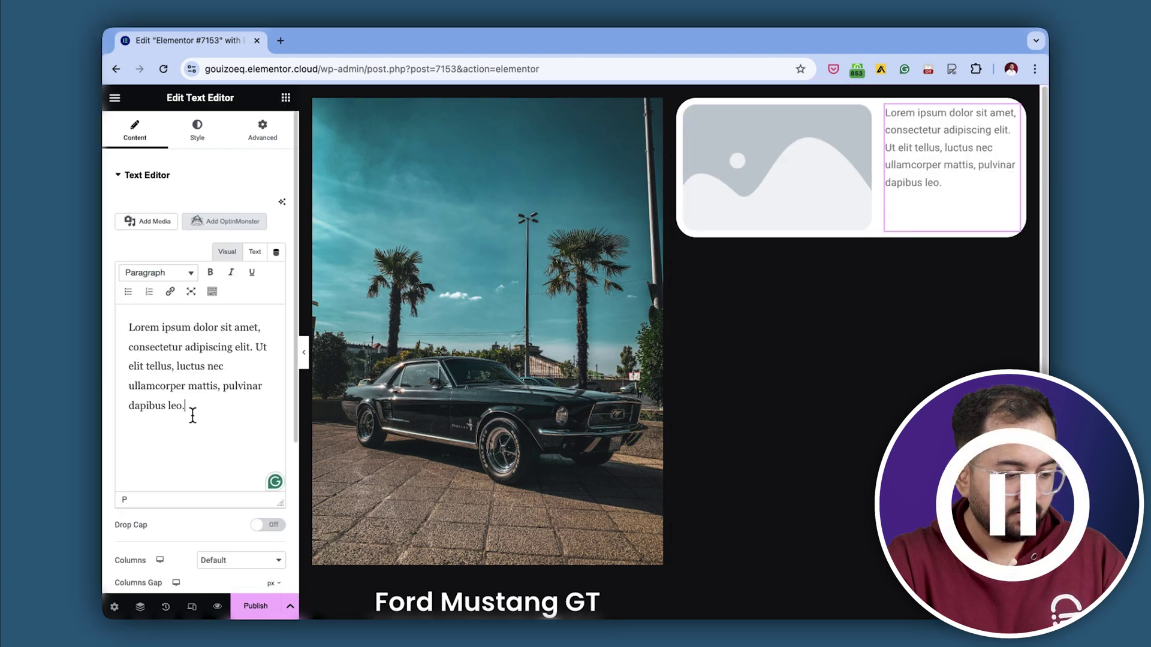
key(ctrl+a)
text(Turbochargers? Think nitro boost for your engine. Air gets squeezed, power surges, and you’re off like a rocket. It’s like strapping a jet engine to your ride. Vroom vroom? More like BOOM BOOM!)
click(197, 128)
click(277, 234)
click(246, 422)
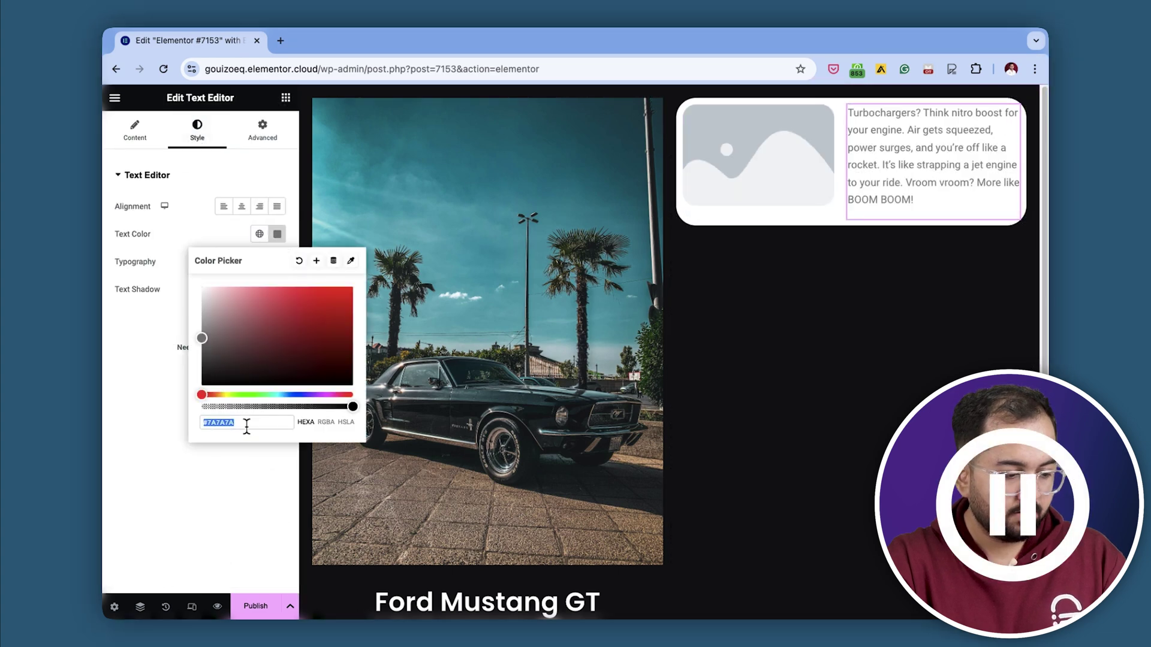
Set the card's image to the turbine photo from the Media Library and duplicate the white card
click(744, 171)
click(135, 129)
click(198, 250)
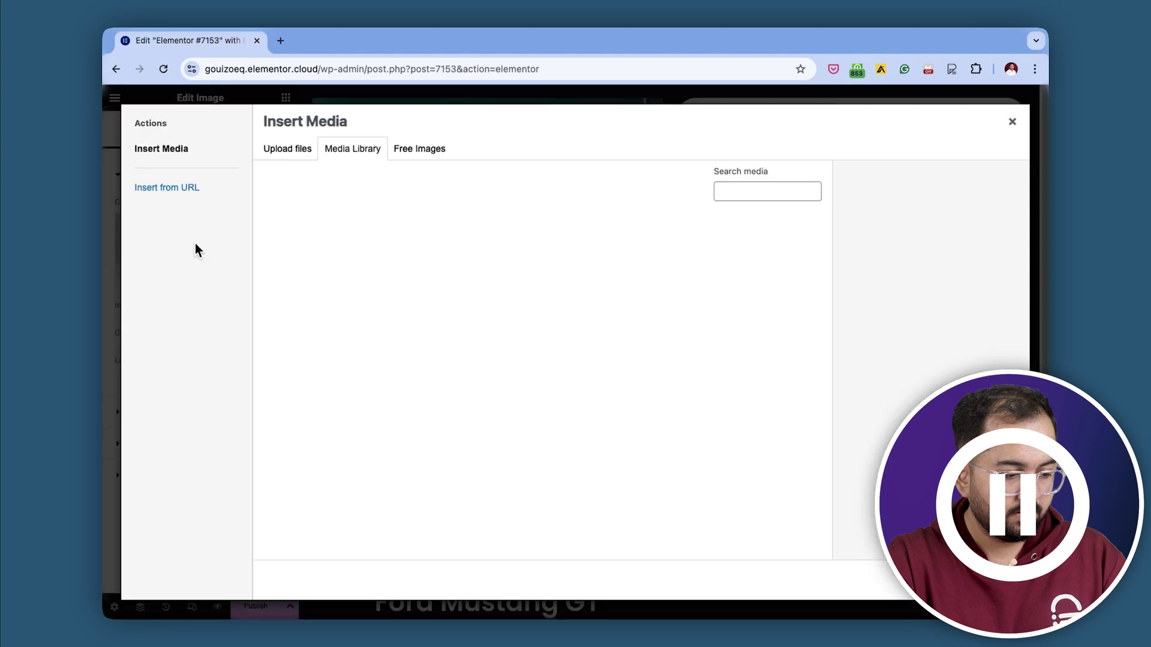
click(586, 334)
click(983, 579)
key(super+i)
click(972, 347)
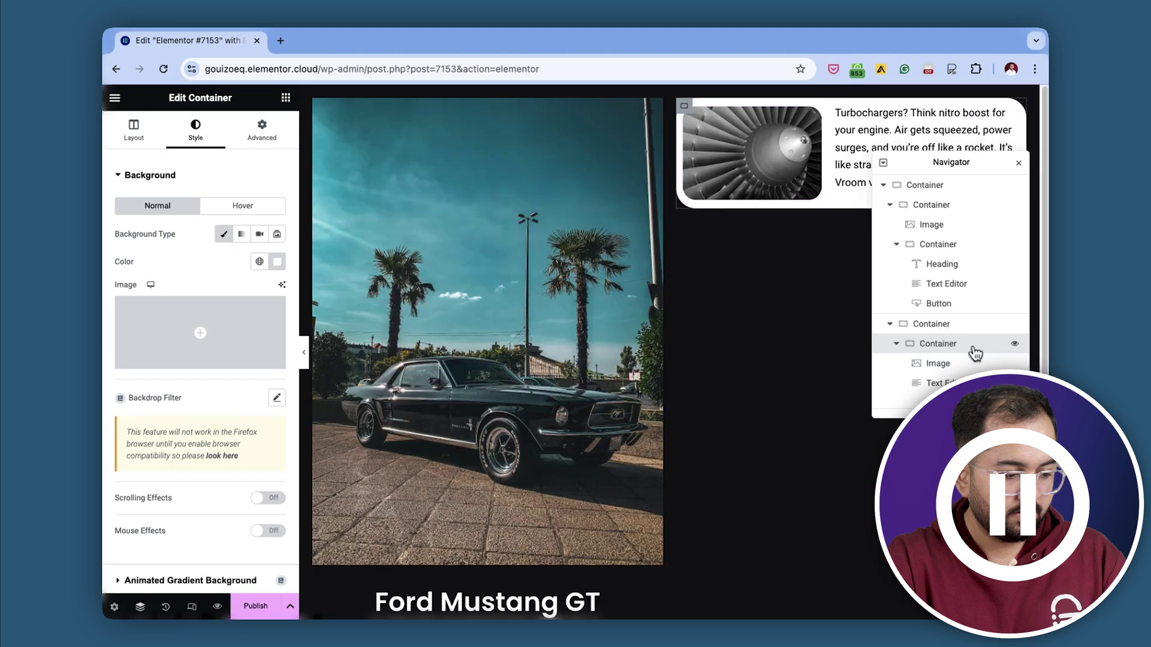
right_click(939, 354)
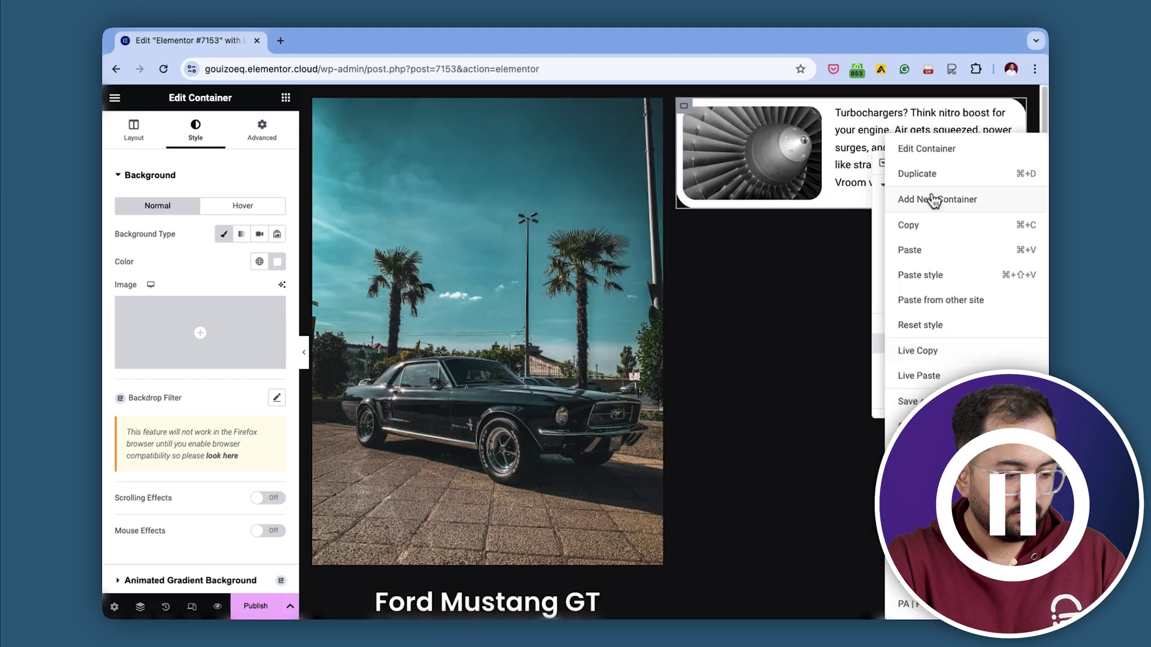
click(926, 174)
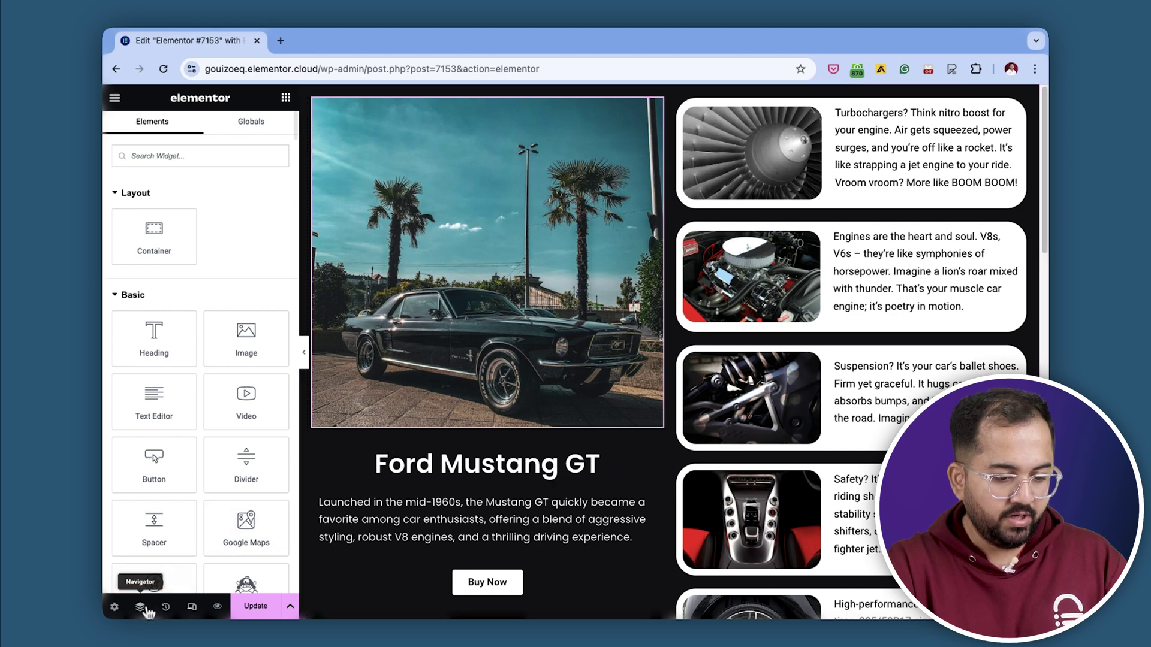
Set the left Mustang column container's Motion Effects Sticky option to Top
click(141, 607)
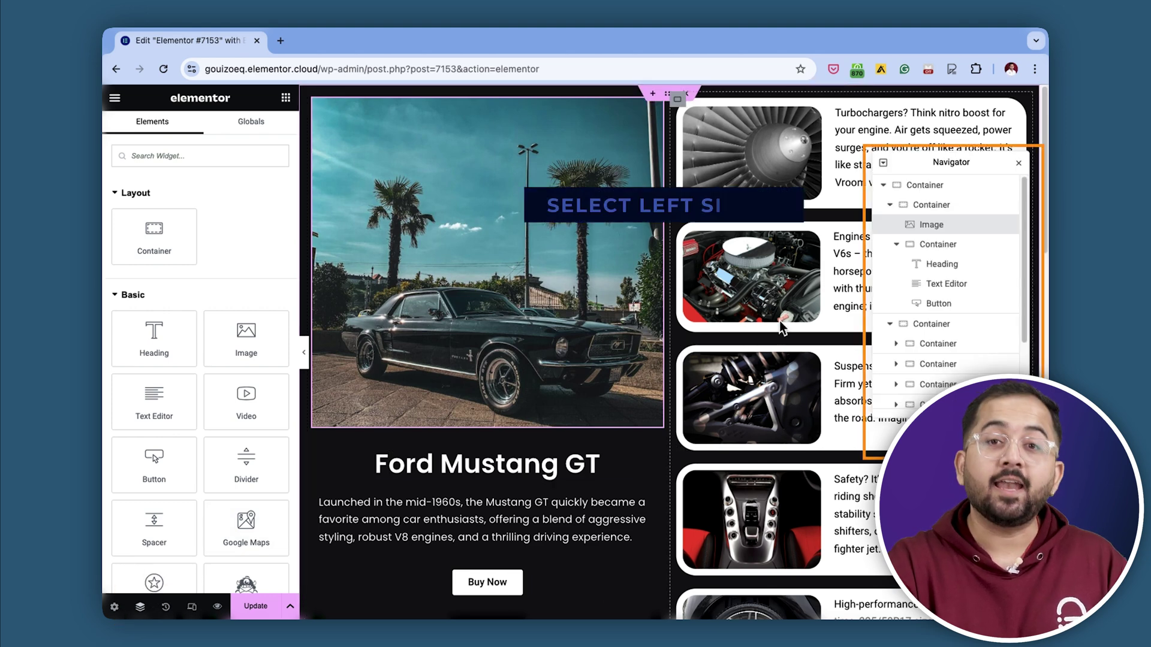
click(931, 206)
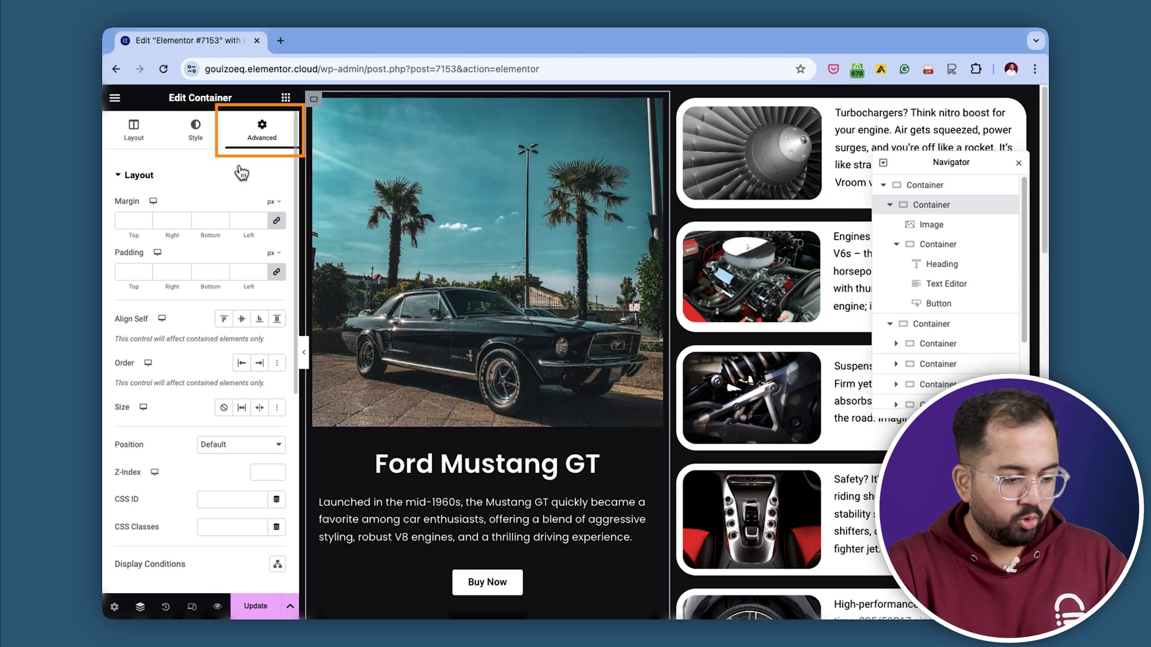
scroll(214, 360, down, 1)
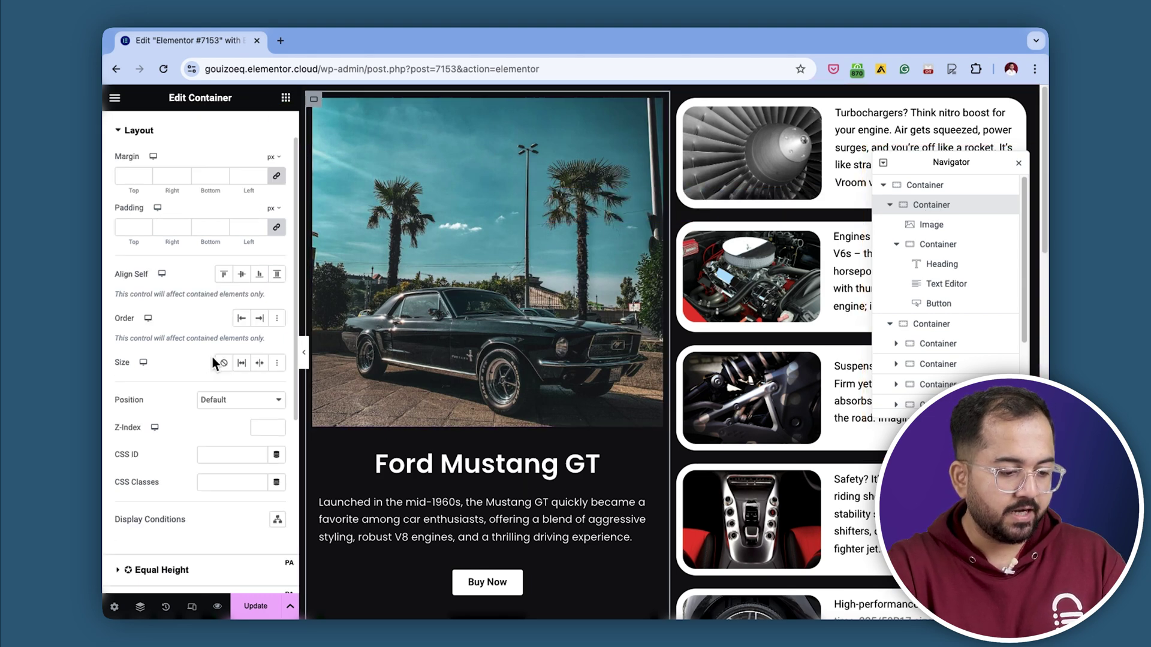
scroll(212, 360, down, 5)
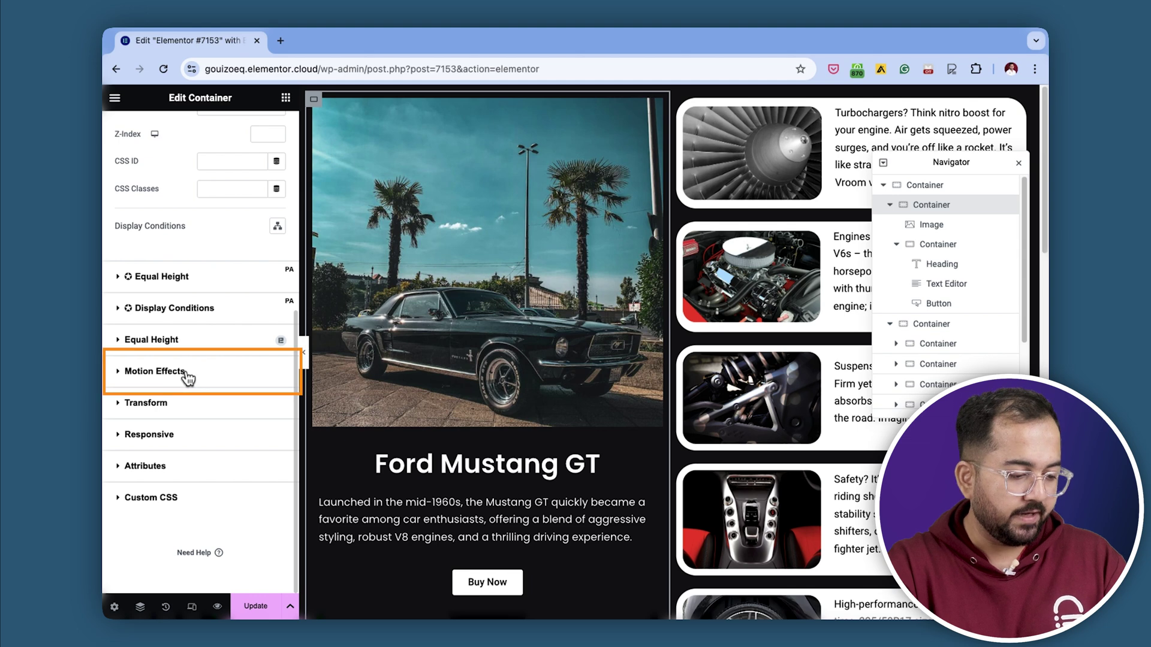
click(186, 373)
click(250, 403)
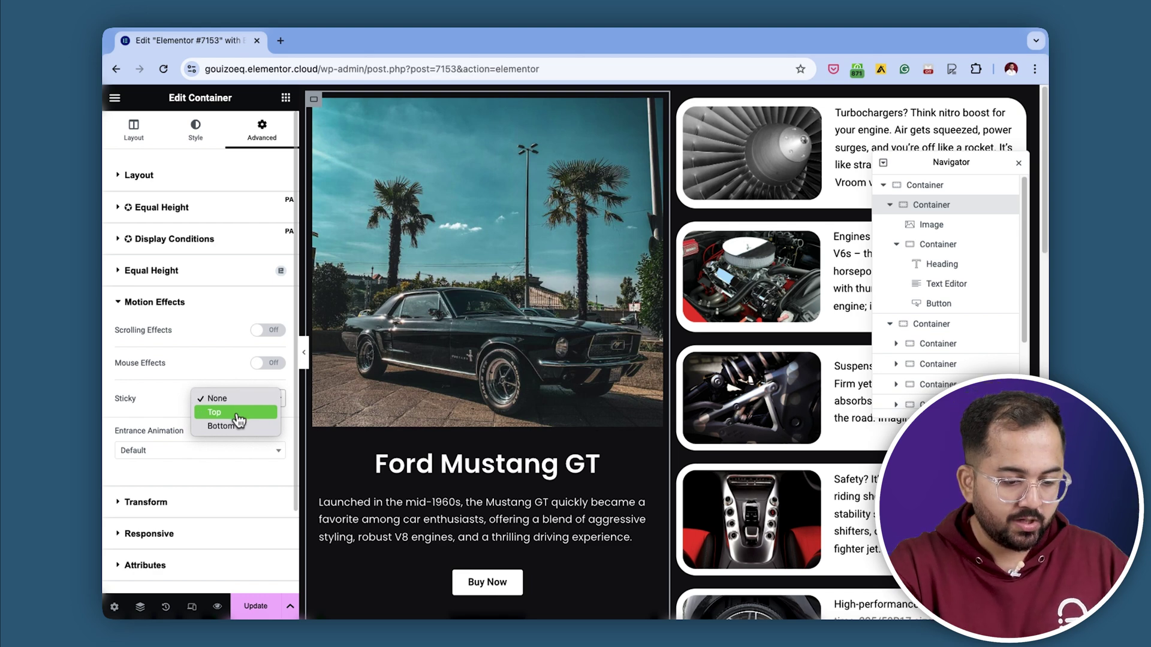
click(237, 413)
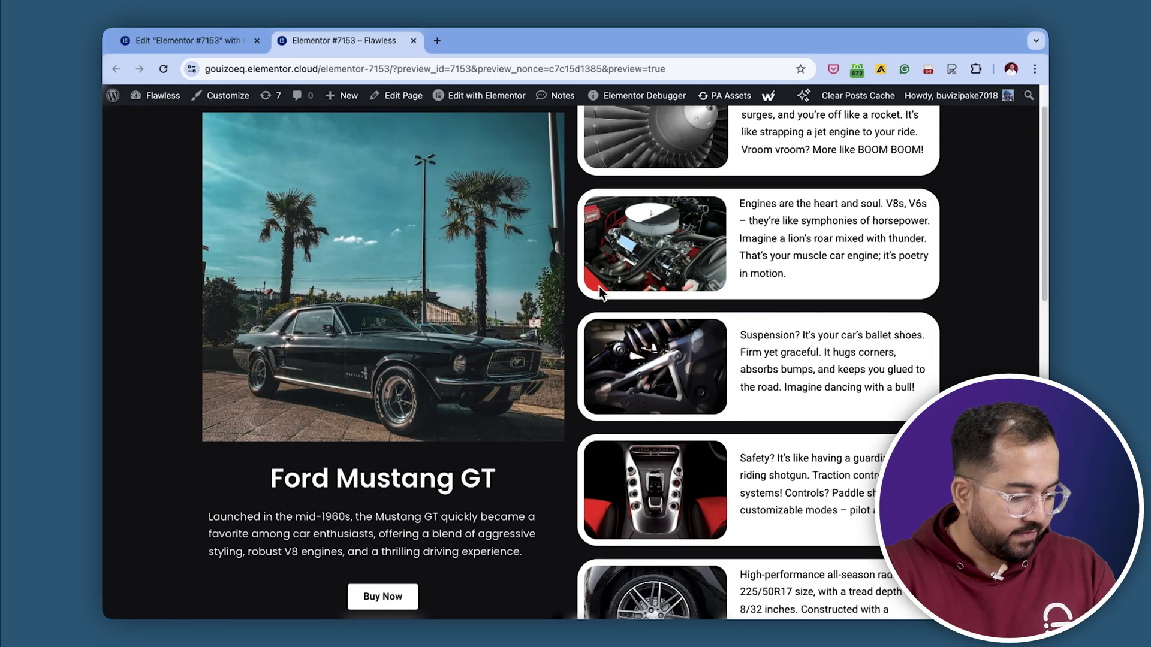
Scroll the site preview past the Mustang section to check the pinned column, then return to the editor tab
scroll(599, 287, down, 3)
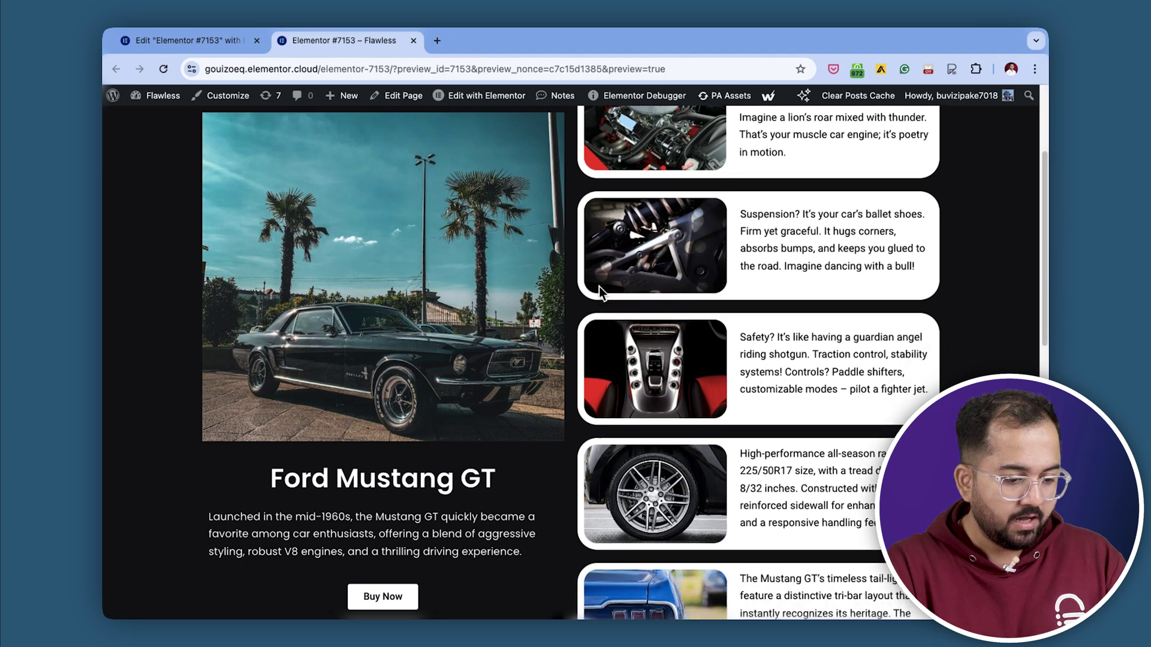
scroll(598, 286, down, 5)
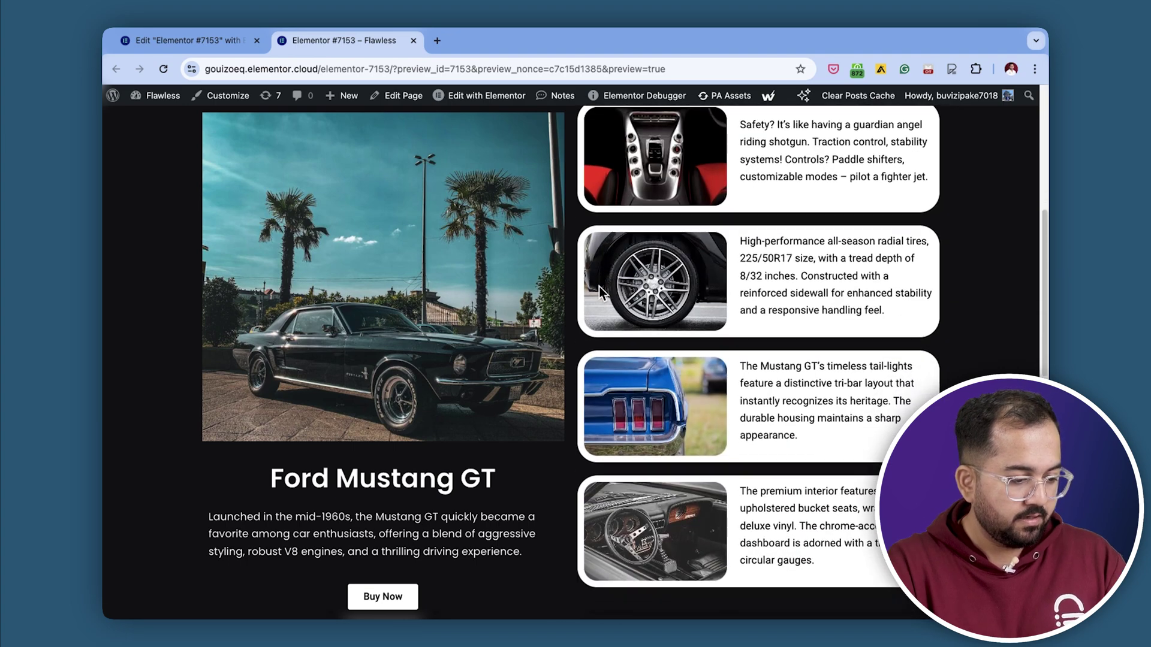
scroll(599, 291, down, 7)
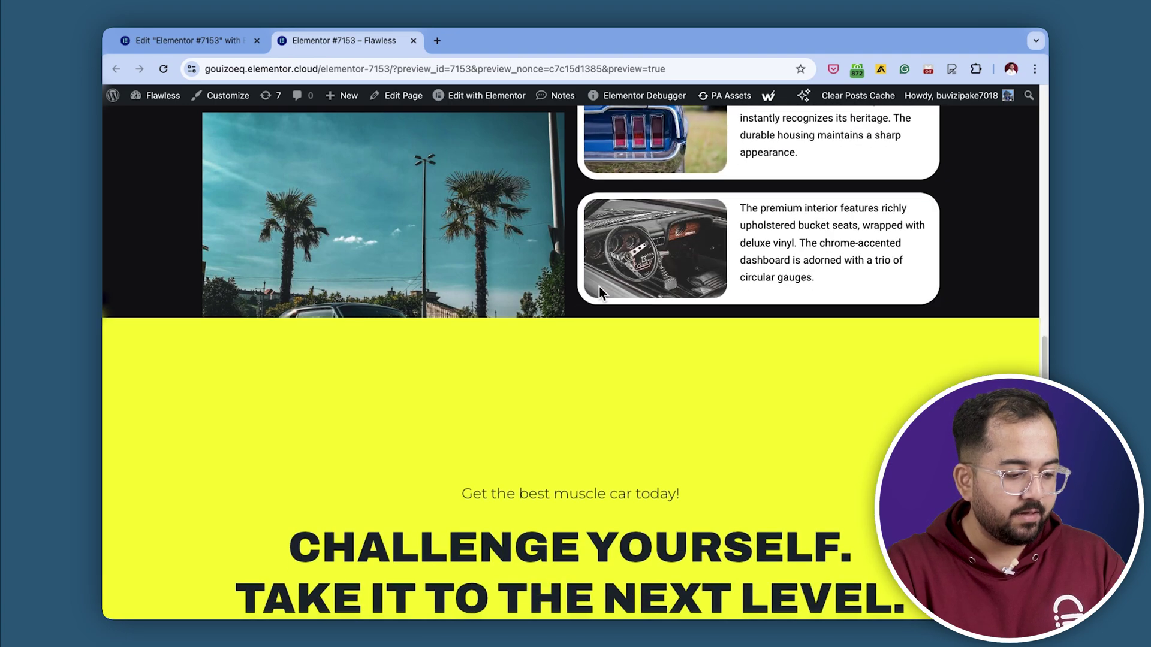
scroll(599, 287, down, 5)
mouse_move(833, 31)
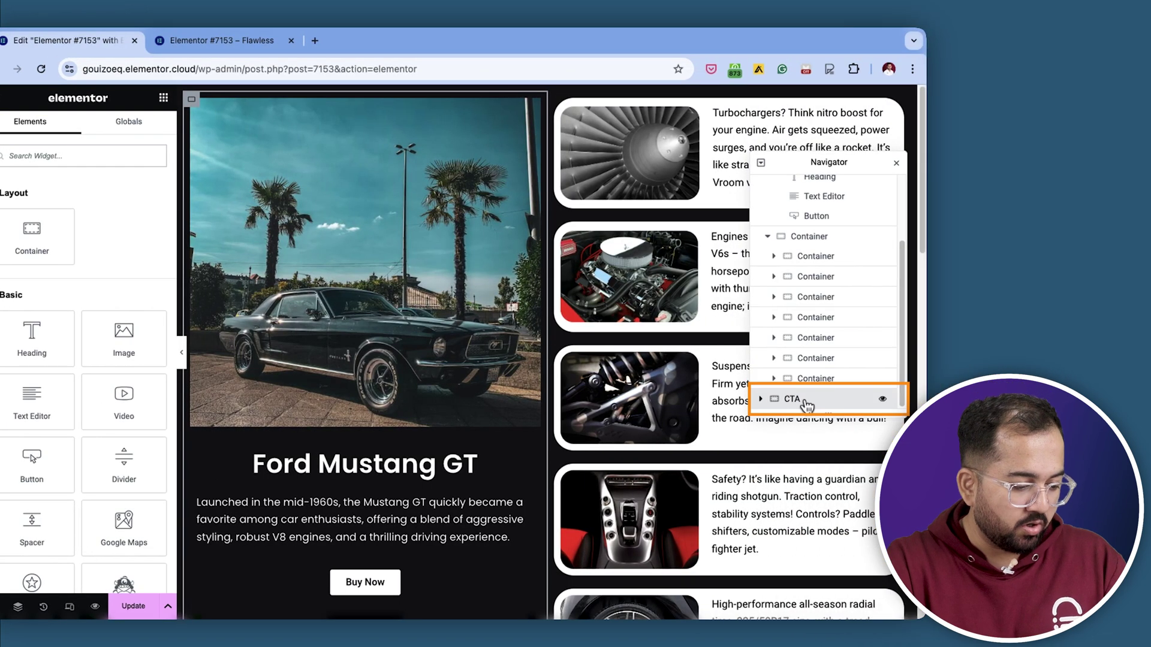
Set the yellow CTA section container's z-index to 11
click(804, 399)
click(141, 133)
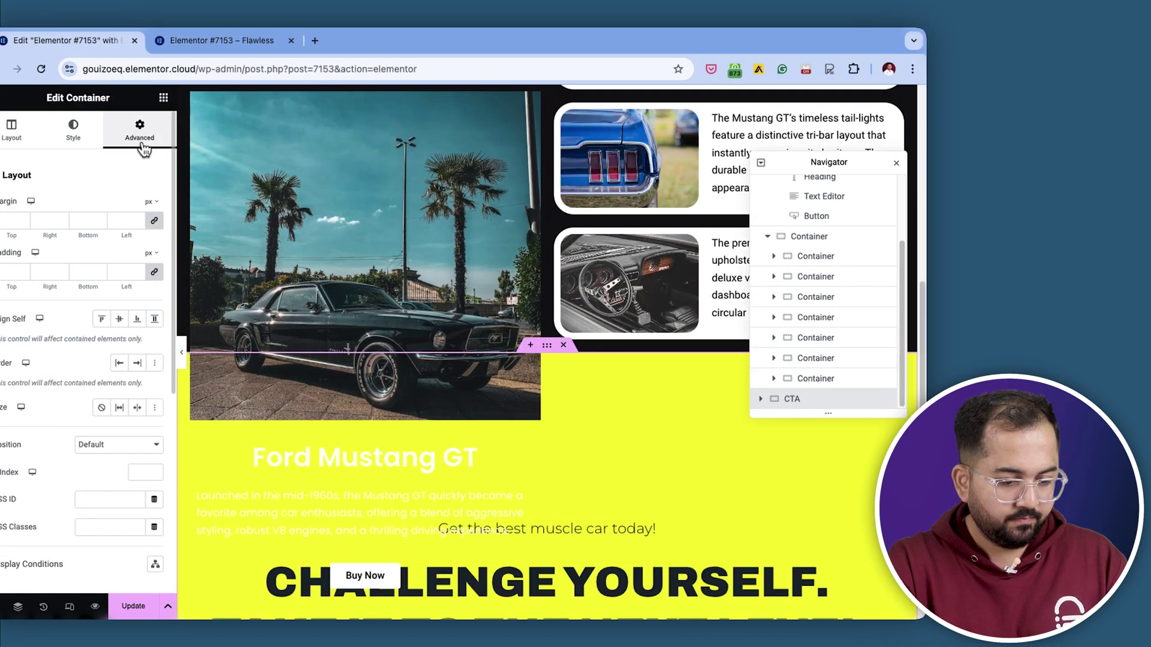
click(260, 472)
text(11)
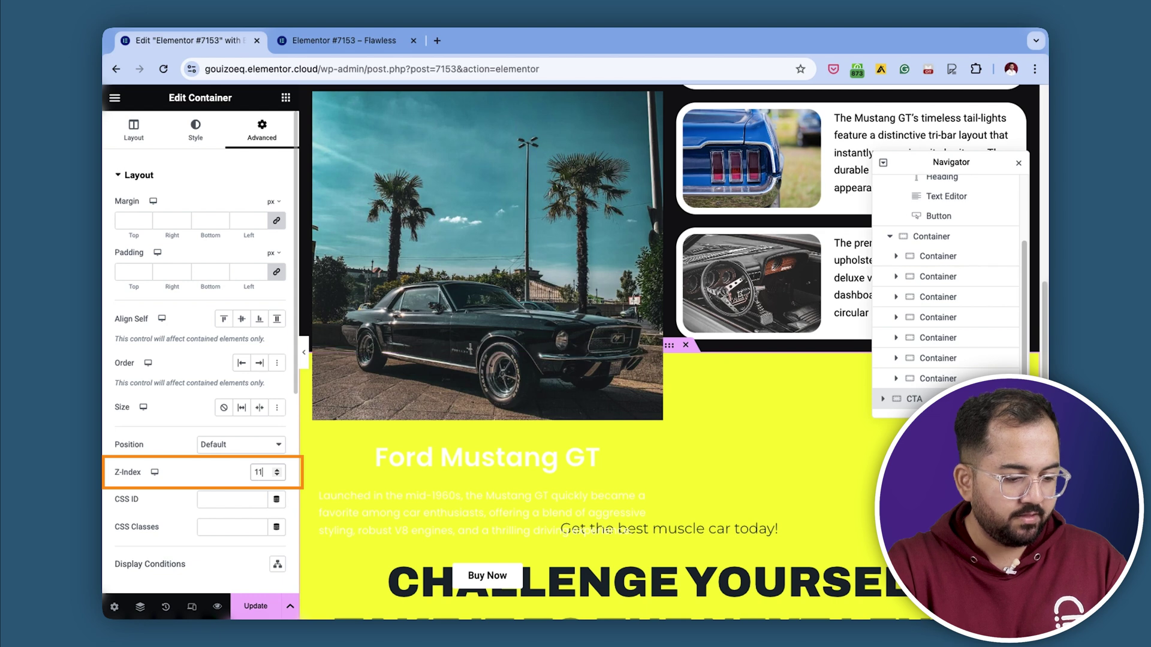
Give the sticky car column z-index 10 and Stay In Column Yes, then update and preview the page
scroll(941, 228, up, 3)
click(931, 204)
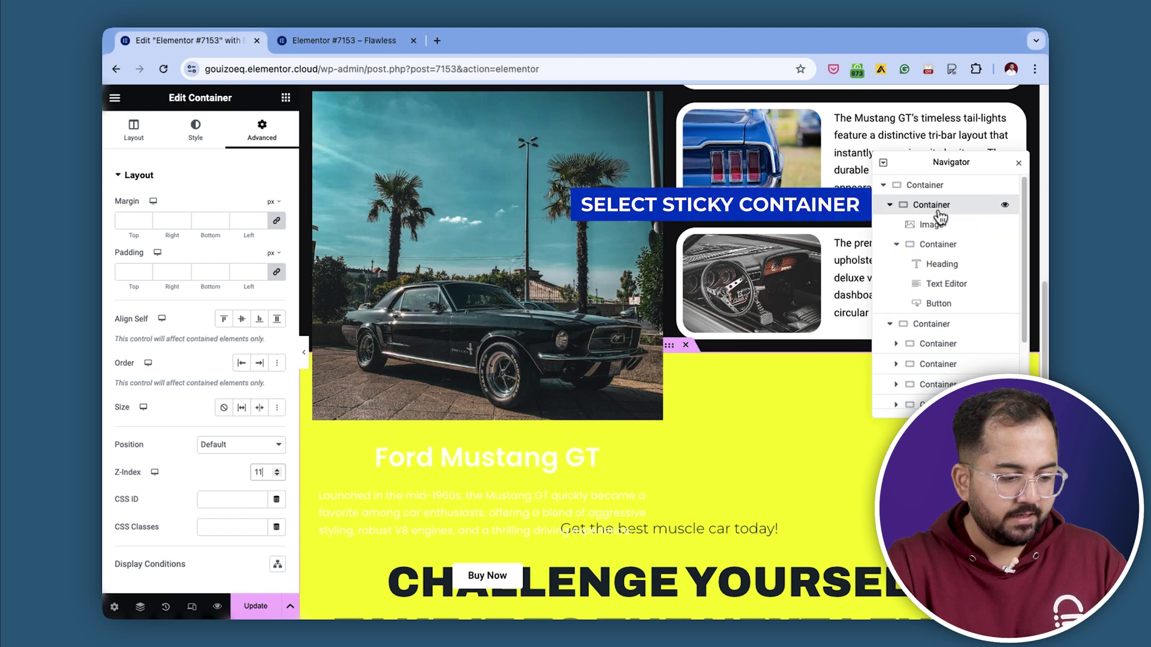
click(262, 472)
text(10)
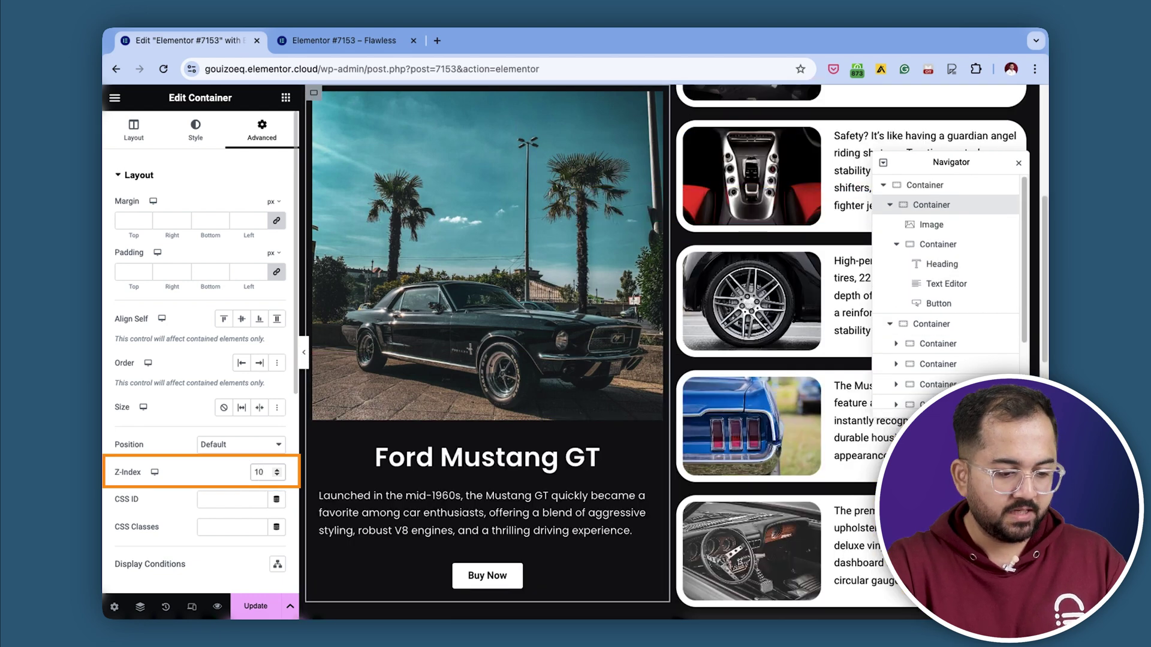
scroll(192, 475, down, 6)
click(172, 376)
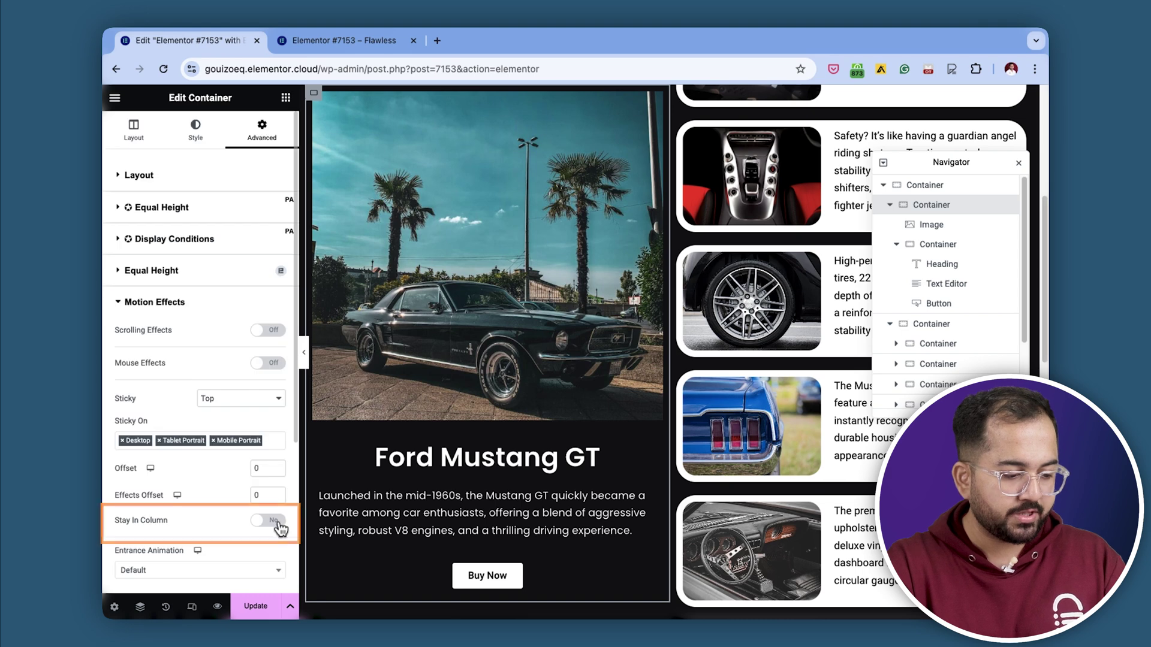
click(277, 521)
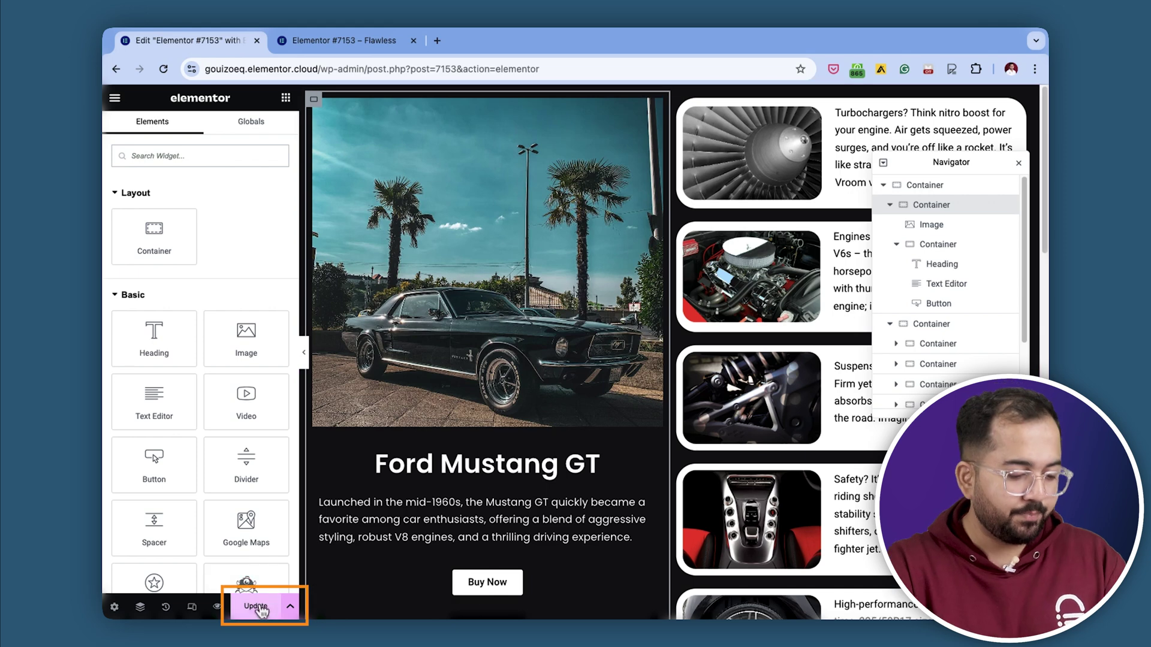
click(257, 609)
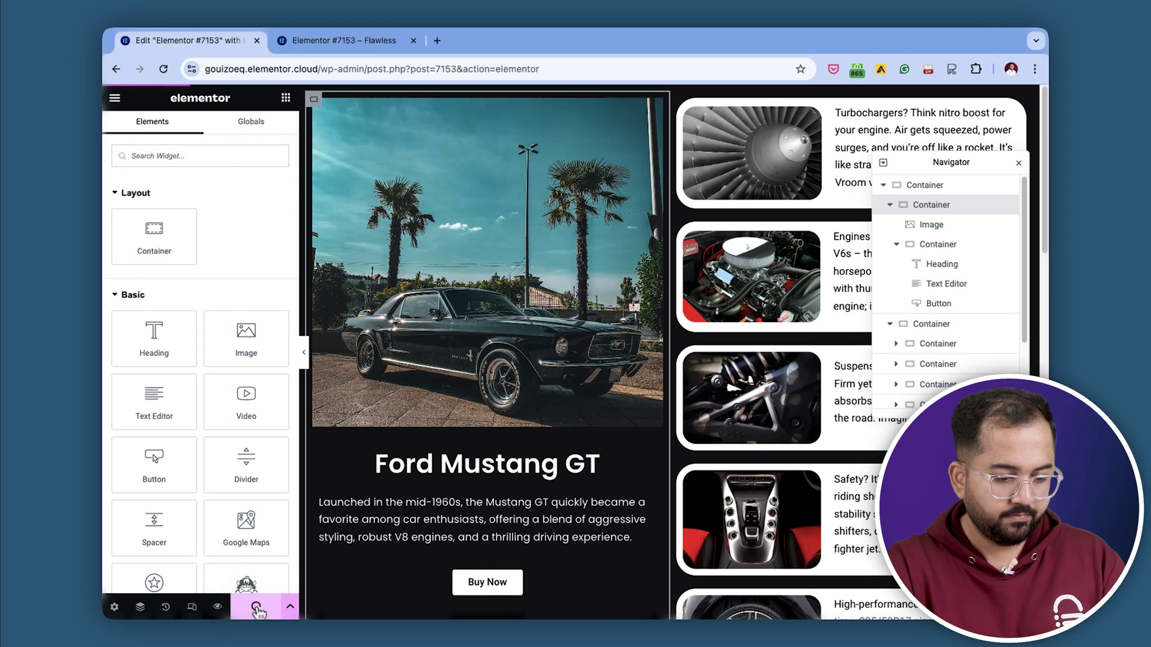
click(218, 606)
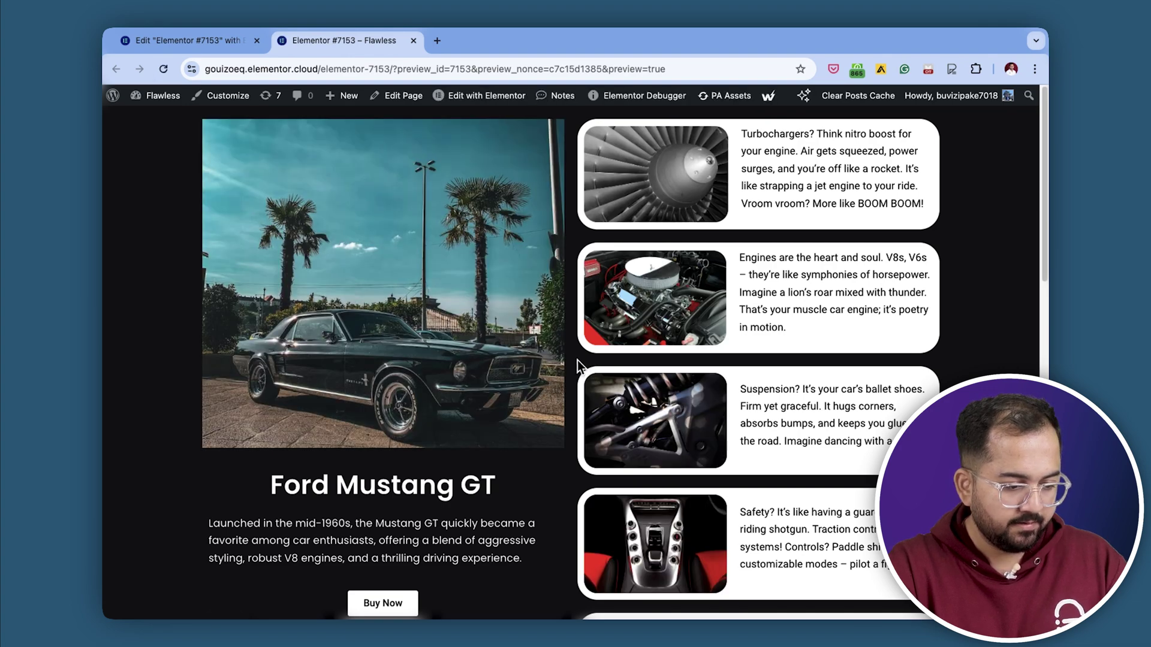
Scroll the preview to confirm the Mustang column stops at the end of its section
scroll(577, 359, down, 5)
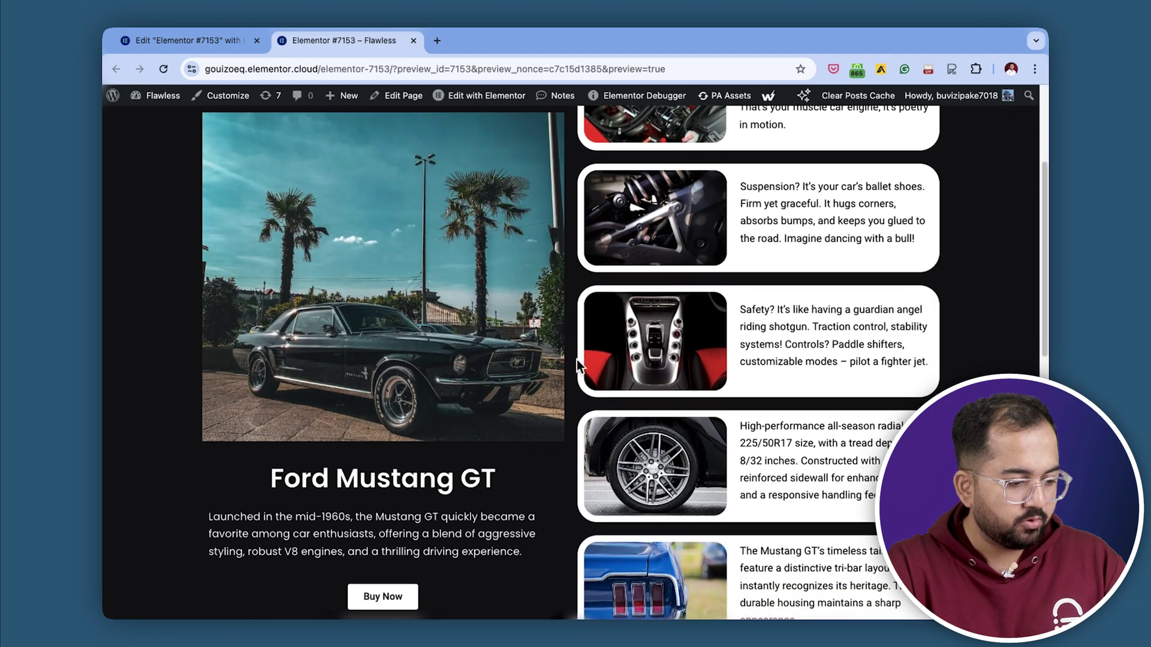
scroll(577, 360, down, 10)
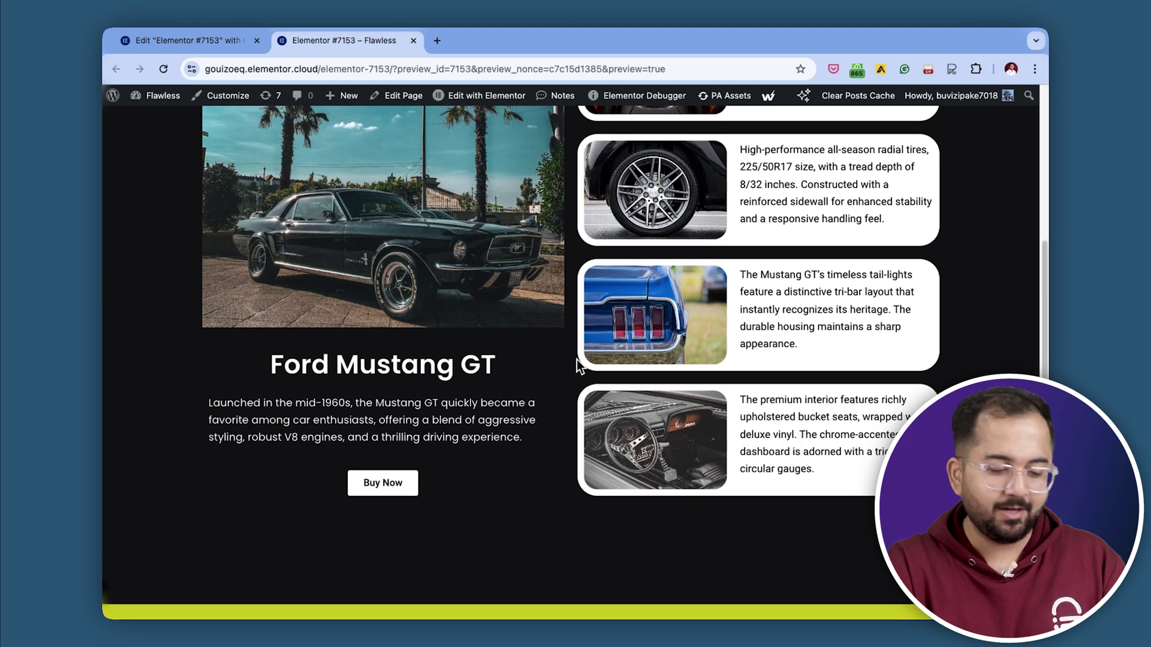
scroll(576, 360, down, 2)
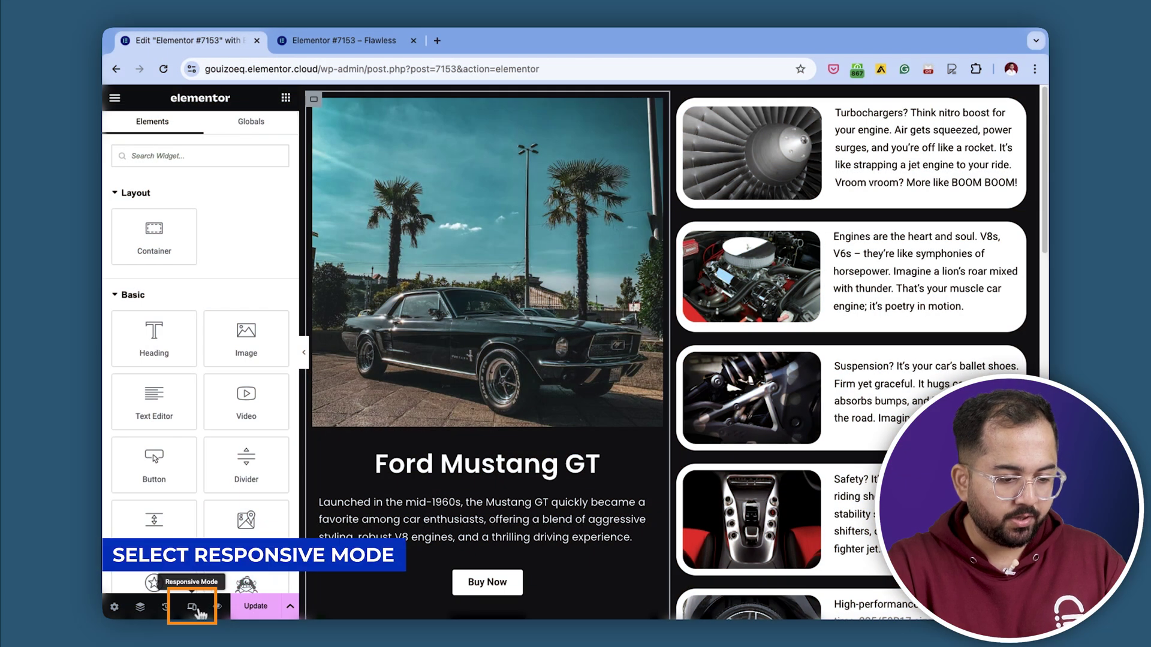
Switch the editor to mobile responsive view and scroll through the page layout
click(199, 612)
click(639, 99)
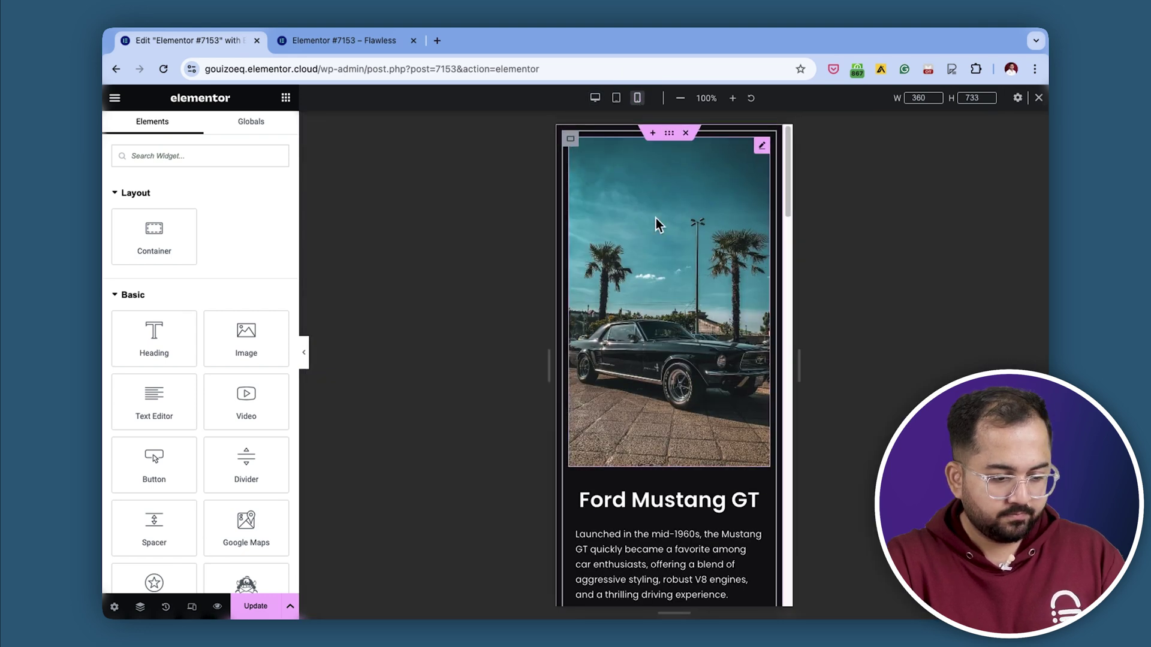
scroll(667, 354, down, 1)
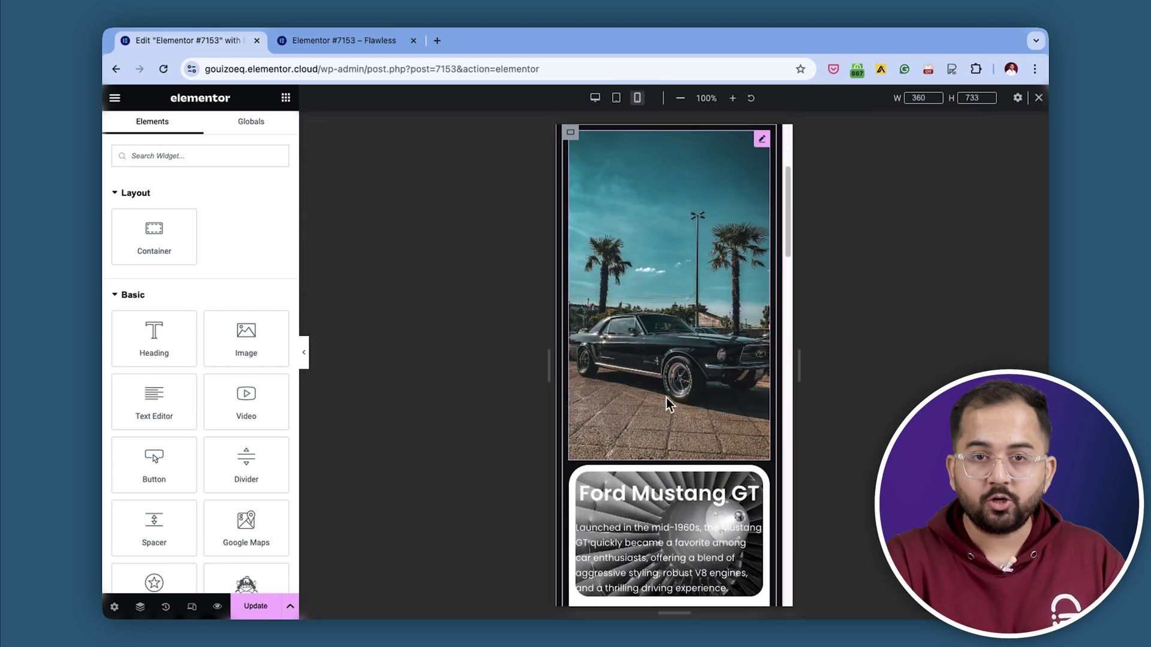
scroll(668, 405, down, 5)
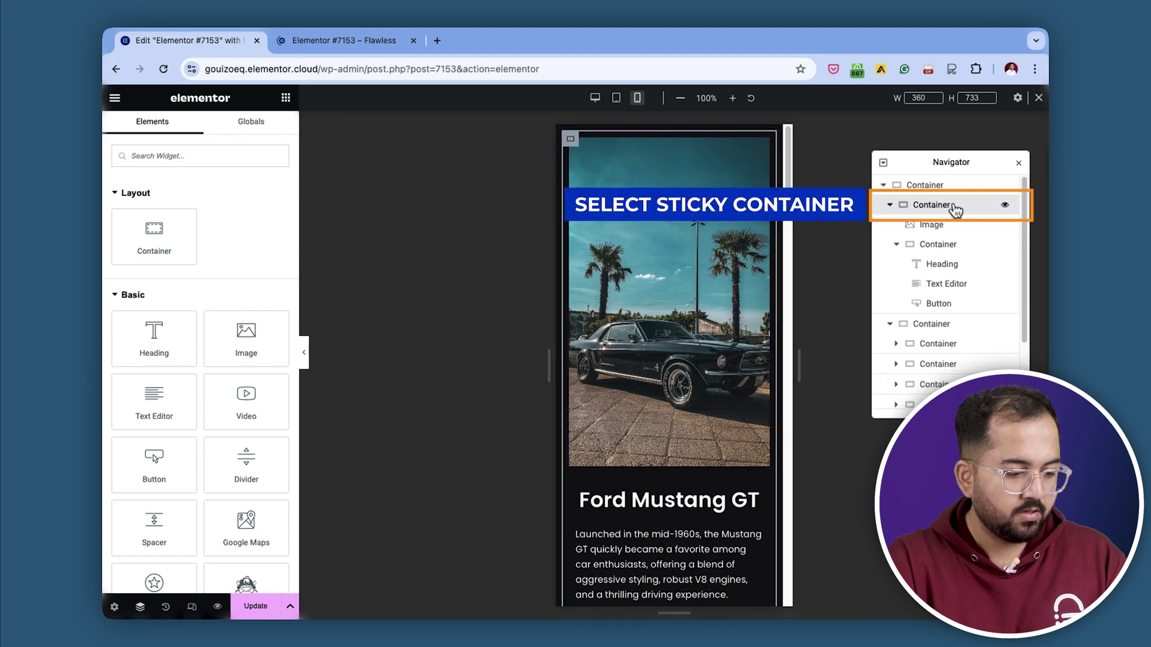
Remove Mobile Portrait and Tablet Portrait from the car column's Sticky On setting, leaving only Desktop
click(954, 207)
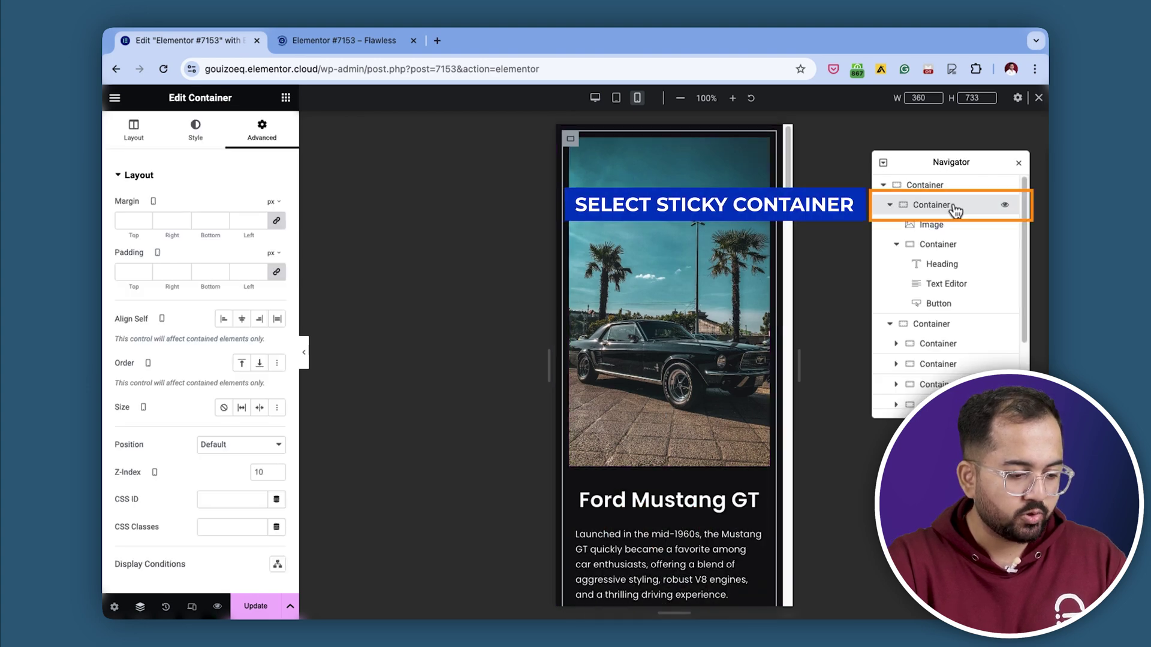
scroll(192, 377, down, 10)
click(194, 376)
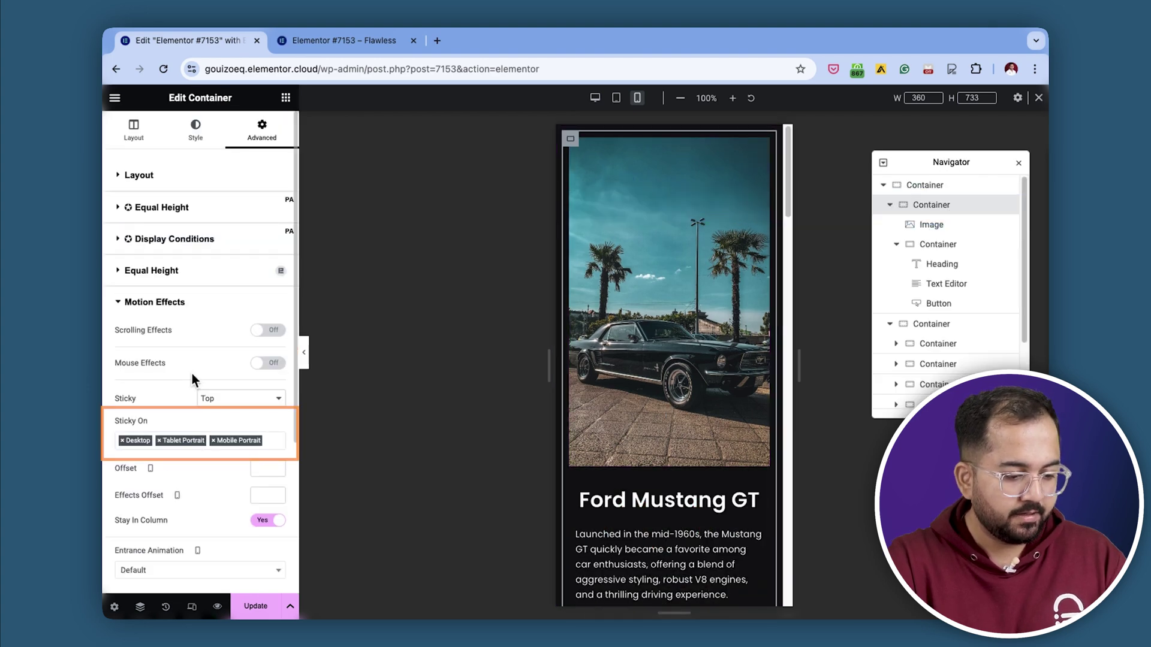
click(217, 443)
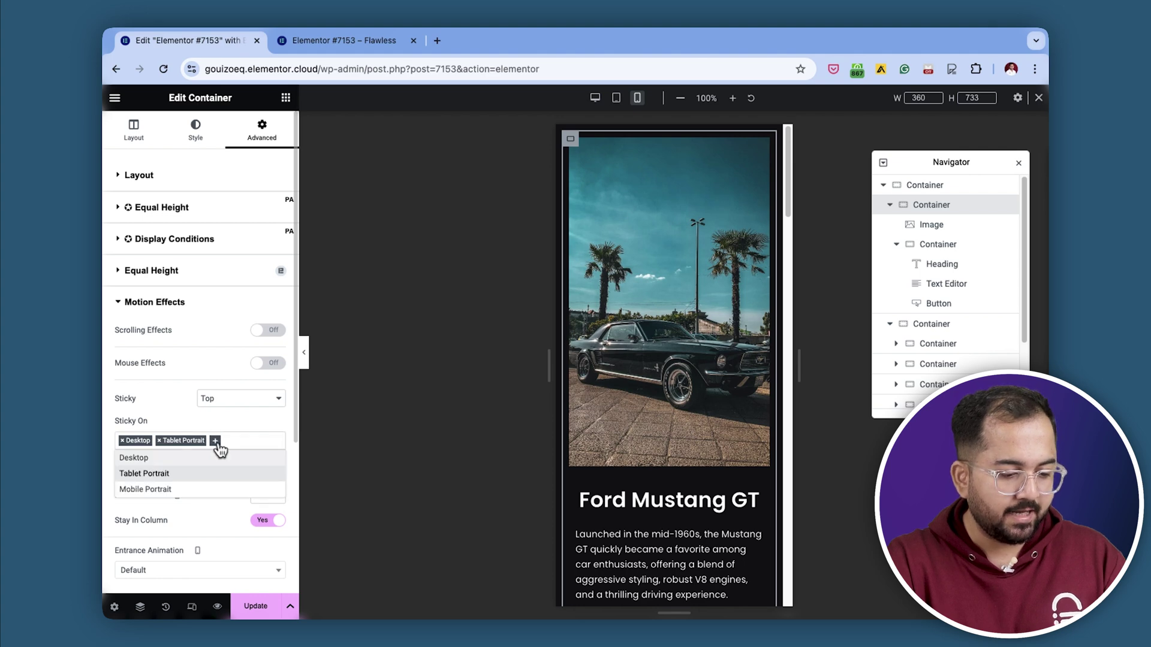
click(161, 442)
scroll(674, 326, down, 10)
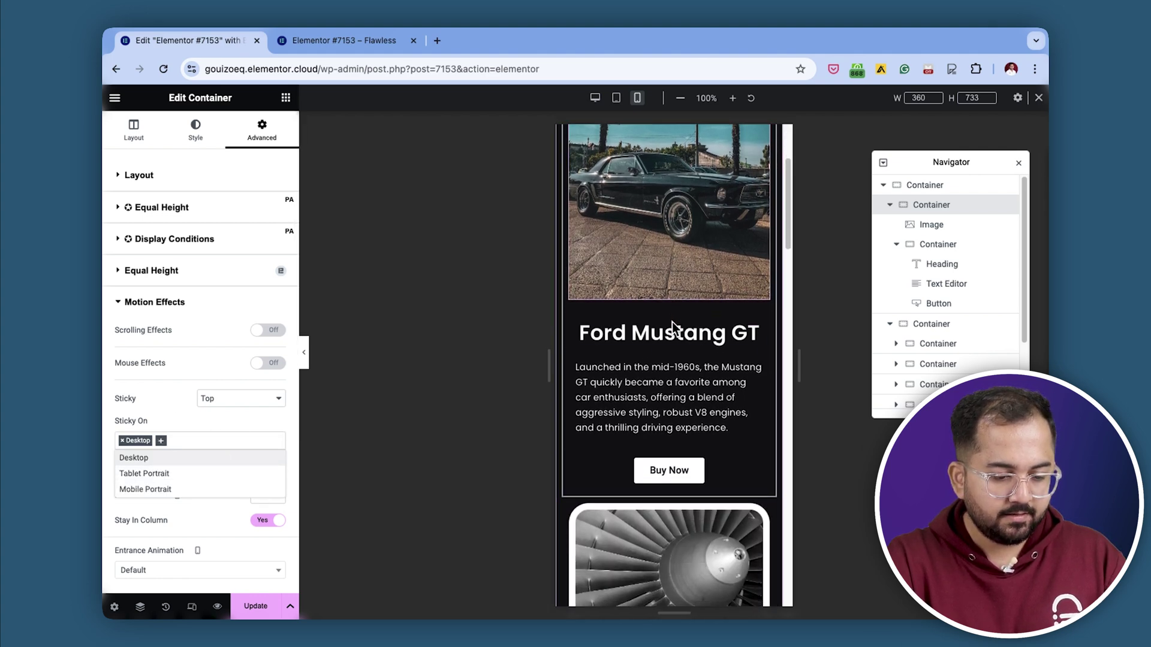
scroll(672, 322, down, 12)
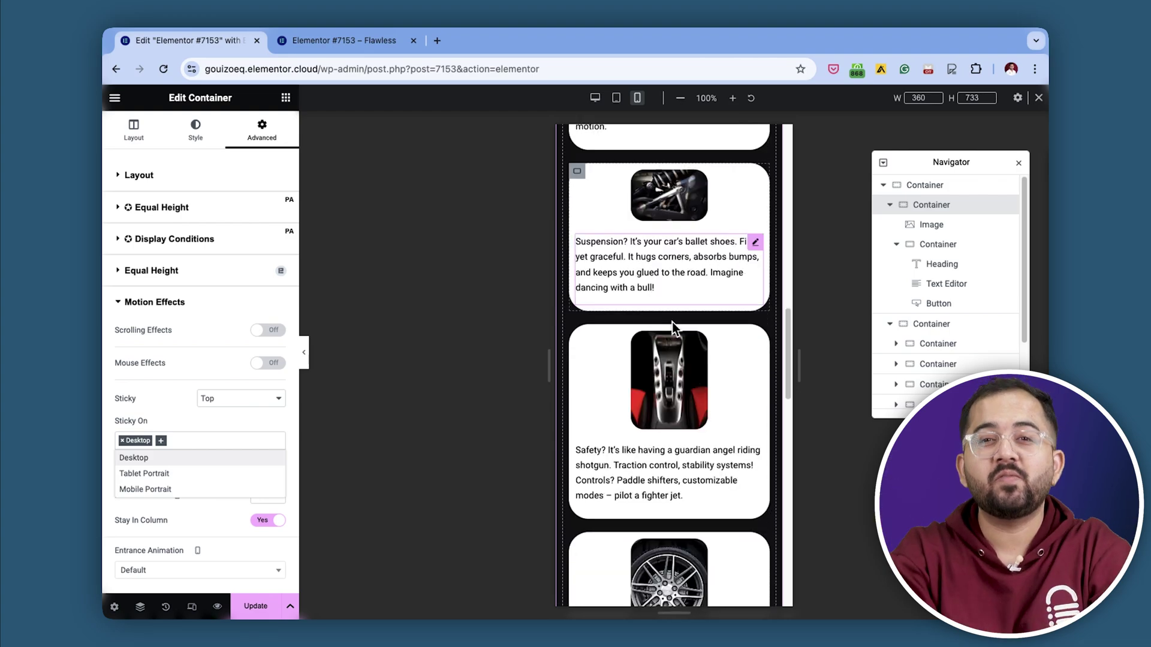